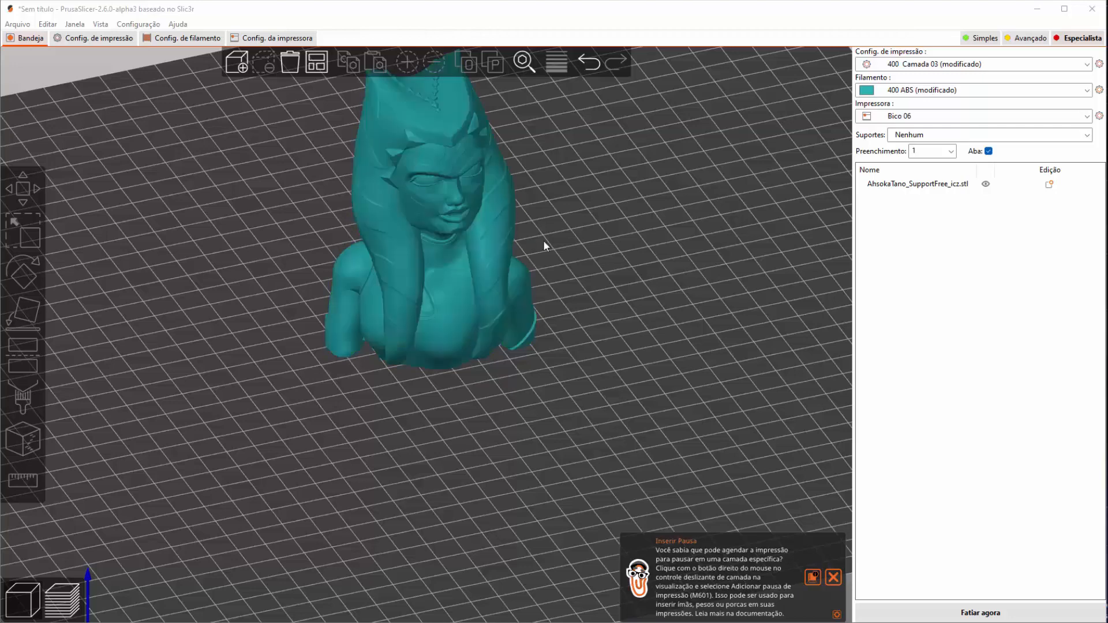
Examine the Ahsoka bust on the build plate from several angles.
{"action": "left_click_drag", "start_coordinate": [558, 248], "coordinate": [556, 257]}
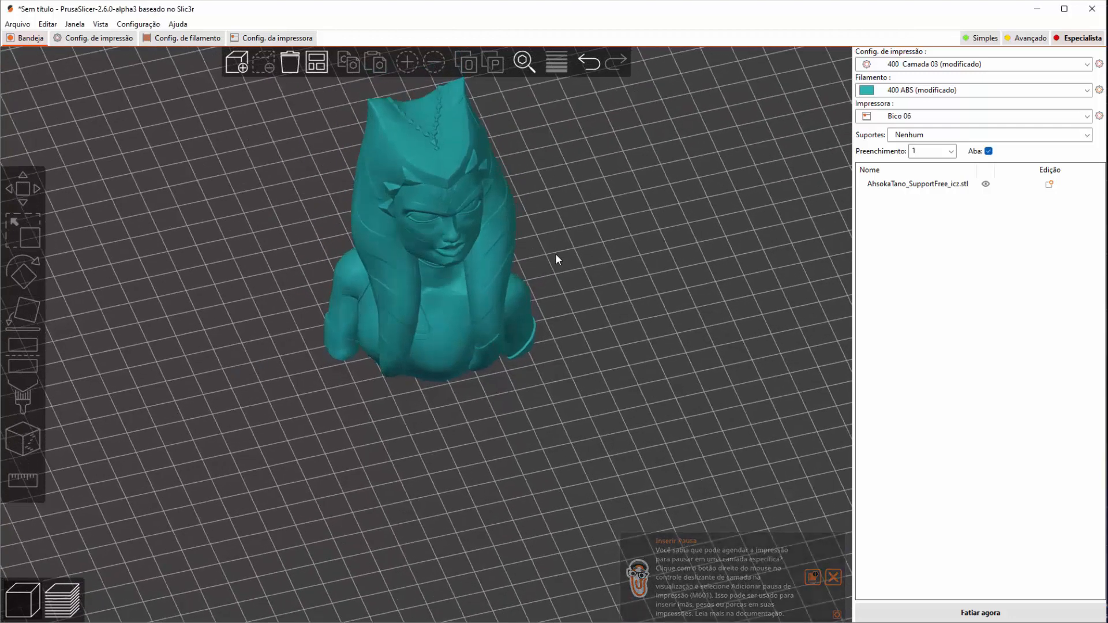
{"action": "right_click_drag", "start_coordinate": [556, 257], "coordinate": [568, 312]}
{"action": "left_click_drag", "start_coordinate": [581, 287], "coordinate": [590, 262]}
{"action": "right_click_drag", "start_coordinate": [590, 262], "coordinate": [599, 307]}
{"action": "scroll", "coordinate": [599, 307], "scroll_direction": "up", "scroll_amount": 3}
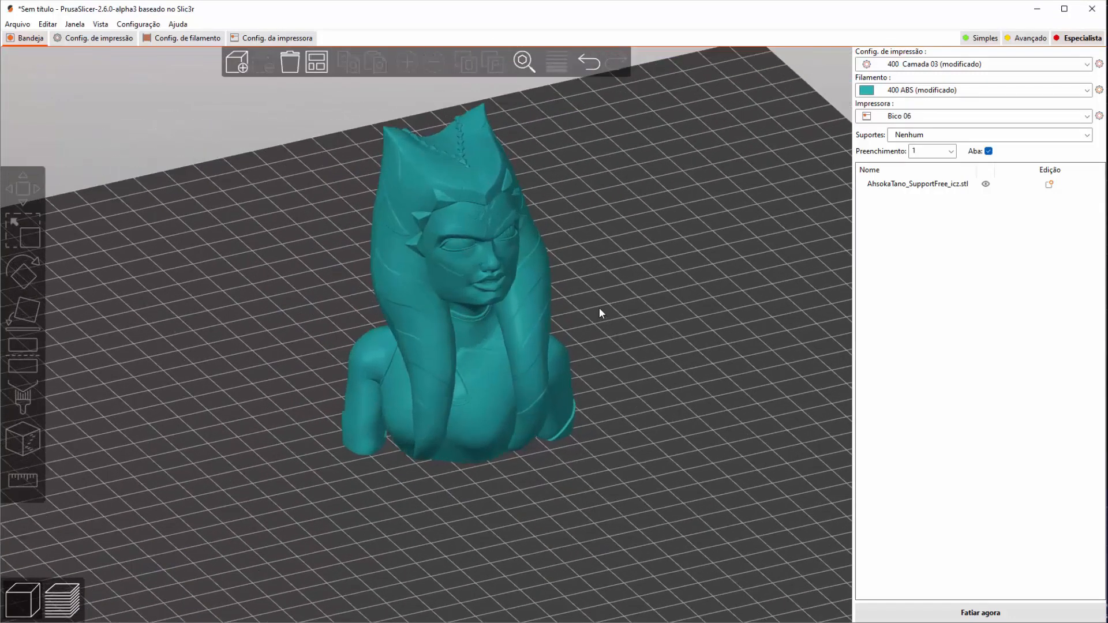
{"action": "mouse_move", "coordinate": [666, 311]}
{"action": "right_mouse_down"}
{"action": "mouse_move", "coordinate": [647, 359]}
{"action": "mouse_move", "coordinate": [657, 317]}
{"action": "right_mouse_up"}
{"action": "scroll", "coordinate": [653, 333], "scroll_direction": "down", "scroll_amount": 1}
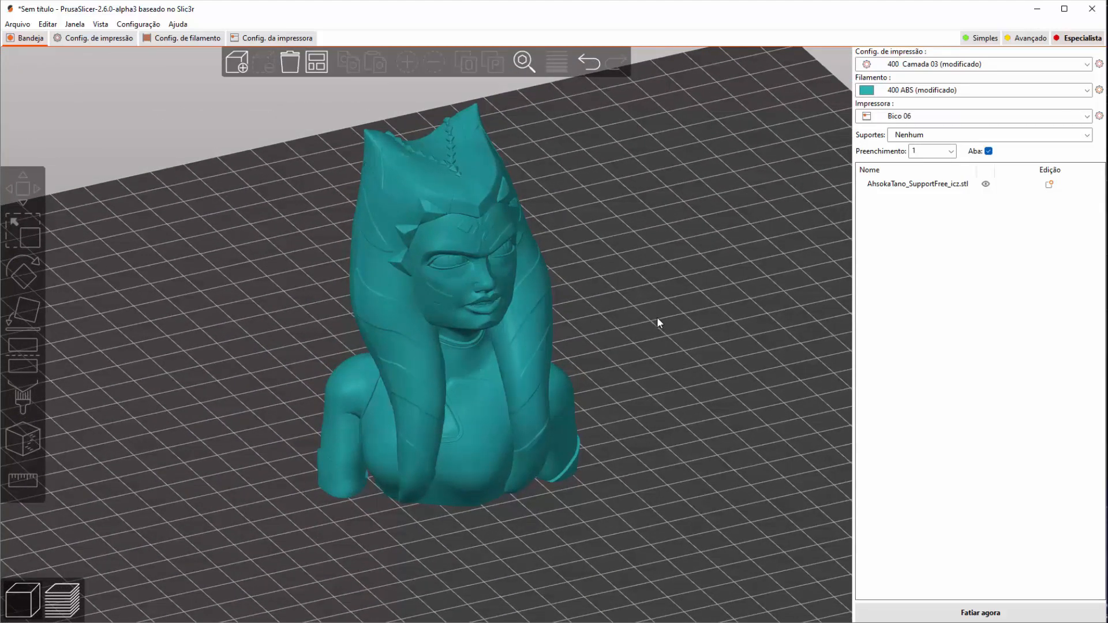
{"action": "left_click_drag", "start_coordinate": [656, 317], "coordinate": [654, 317]}
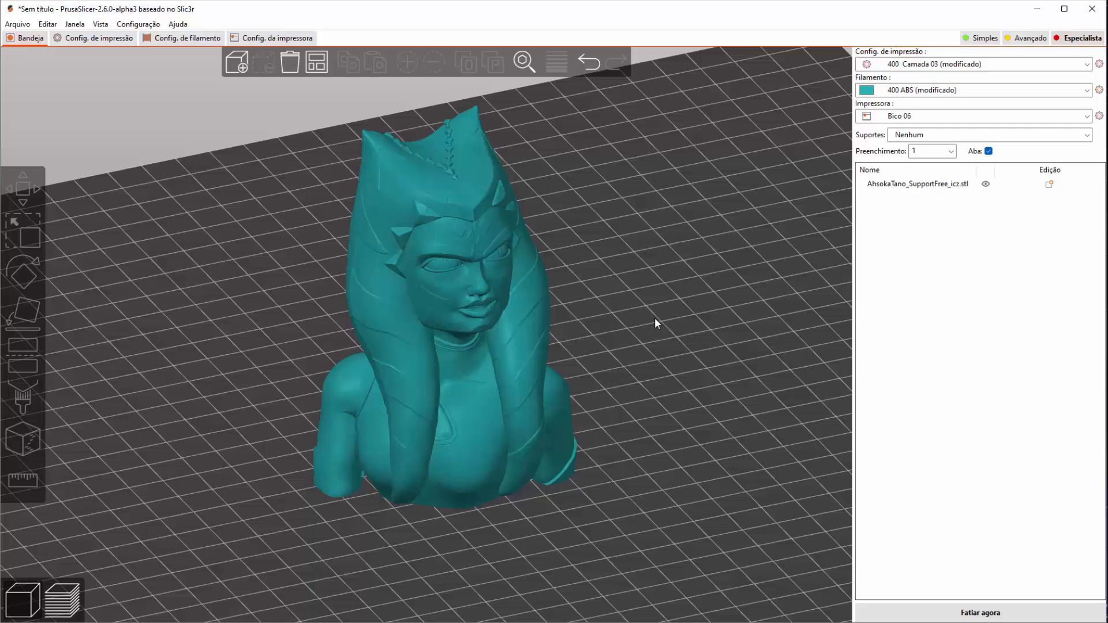
Review the filament's maximum volumetric speed and the print profile's movement and automatic speed settings.
{"action": "left_click", "coordinate": [271, 38]}
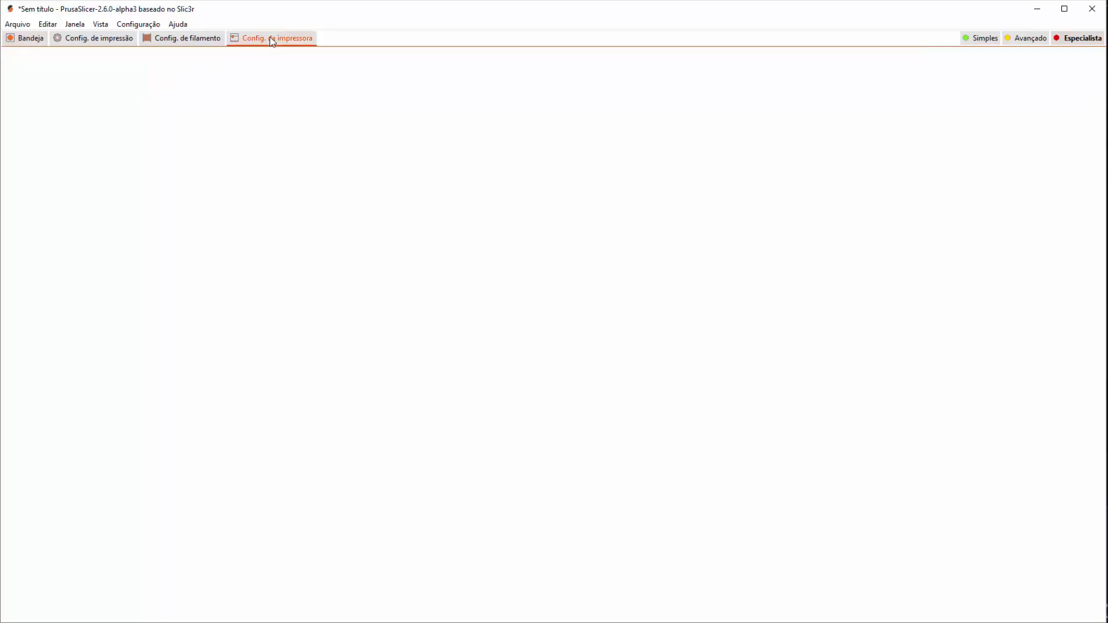
{"action": "left_click", "coordinate": [190, 38]}
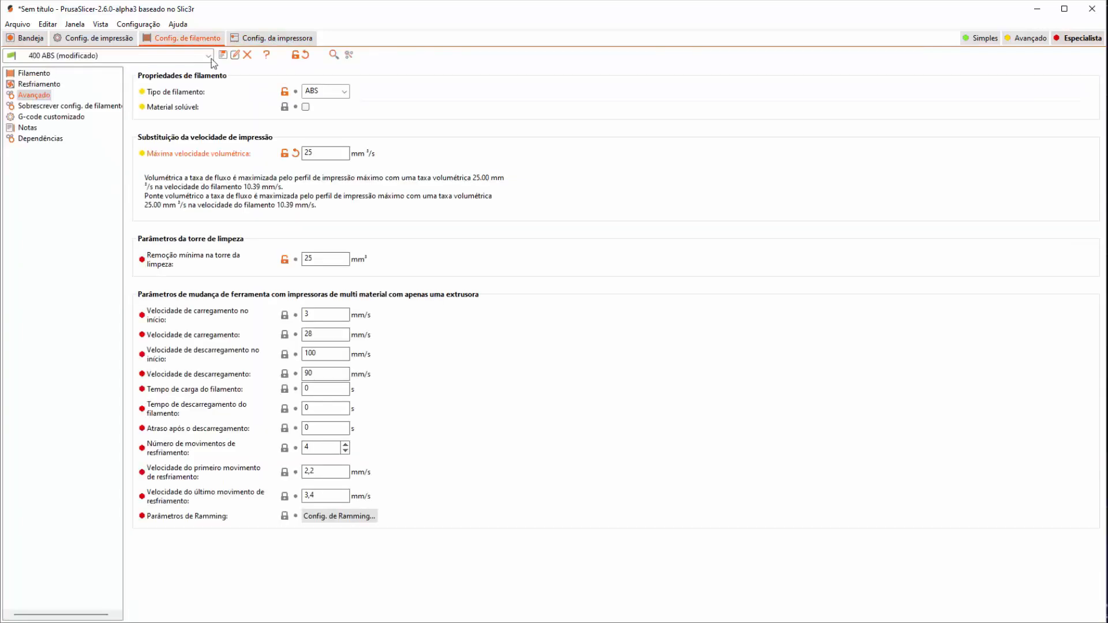
{"action": "double_click", "coordinate": [318, 152]}
{"action": "left_click", "coordinate": [109, 38]}
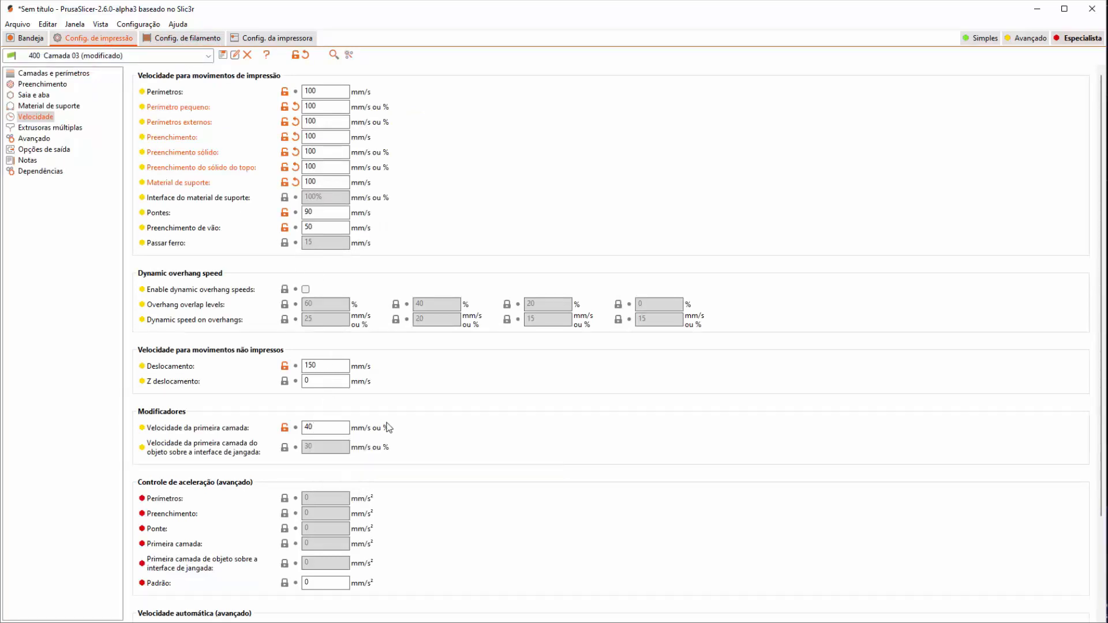
{"action": "scroll", "coordinate": [358, 430], "scroll_direction": "down", "scroll_amount": 3}
{"action": "double_click", "coordinate": [303, 523]}
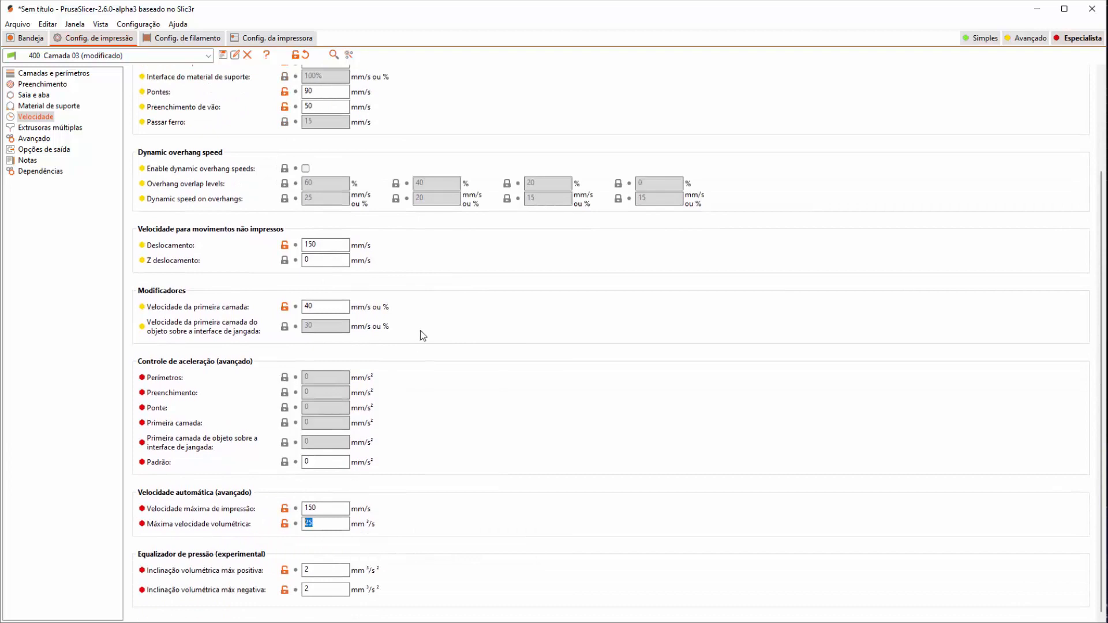
{"action": "scroll", "coordinate": [420, 330], "scroll_direction": "up", "scroll_amount": 3}
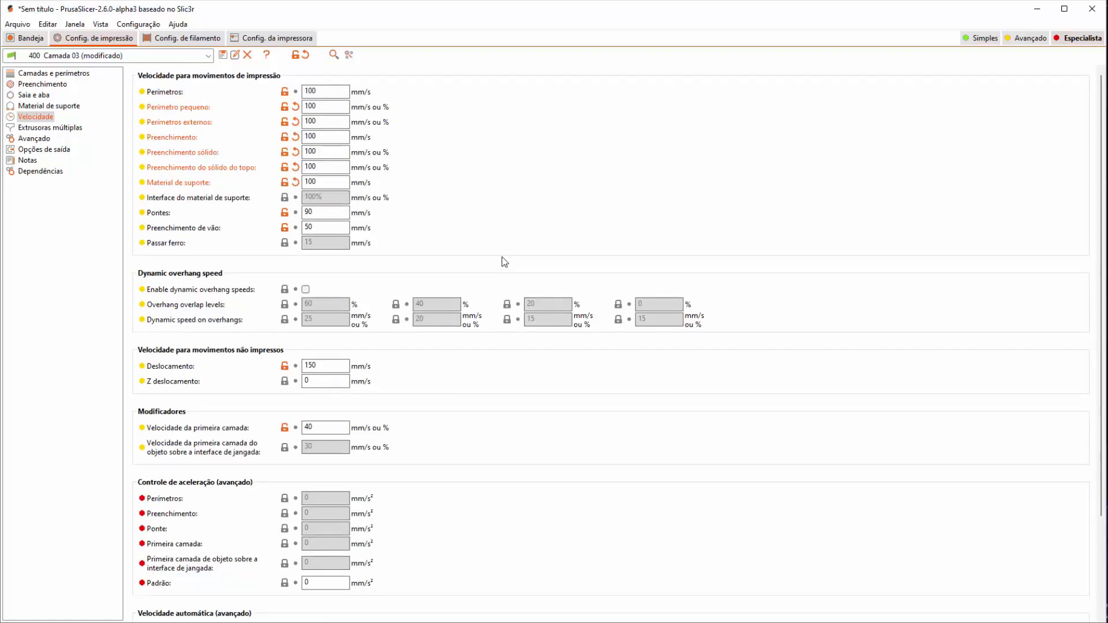
Review the extruder's nozzle diameter and the print profile's layer height and perimeter settings.
{"action": "left_click", "coordinate": [266, 40]}
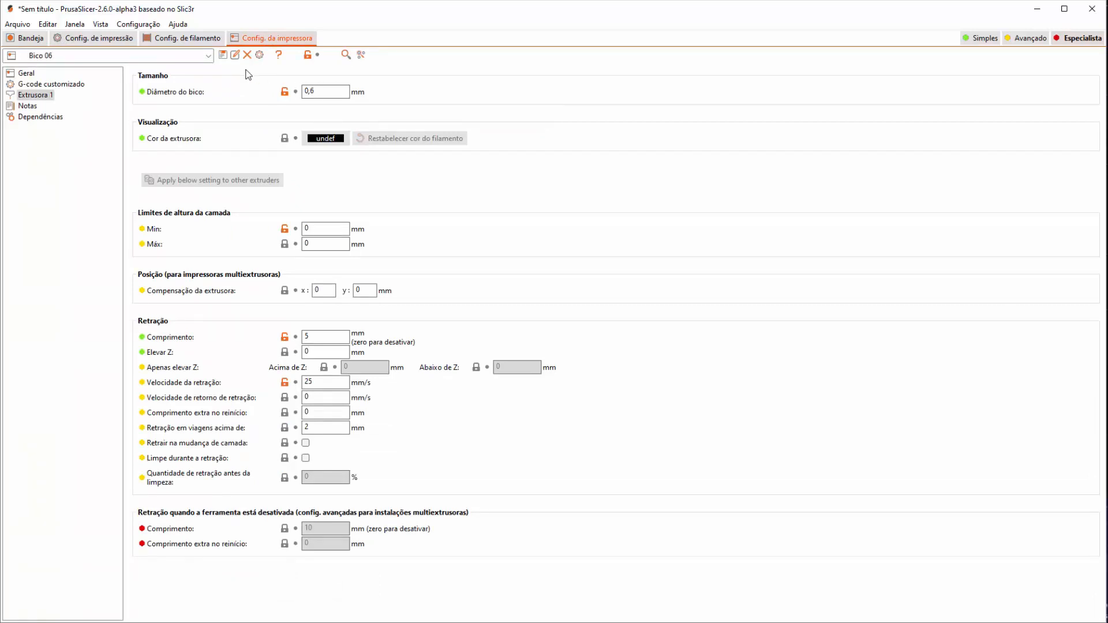
{"action": "left_click", "coordinate": [185, 38]}
{"action": "left_click", "coordinate": [67, 39]}
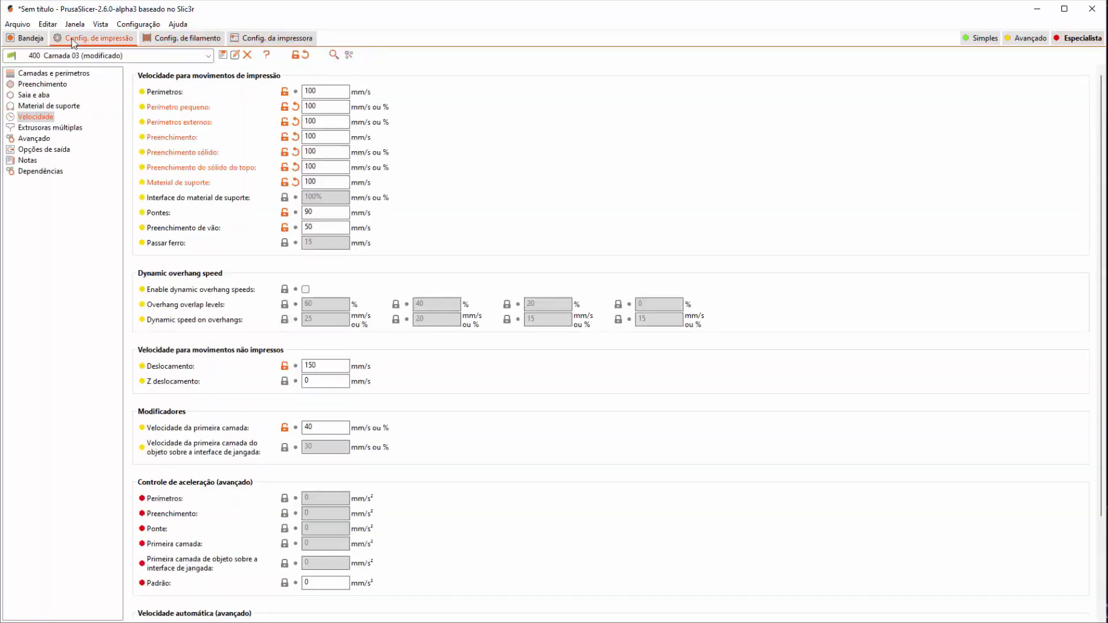
{"action": "left_click", "coordinate": [61, 74]}
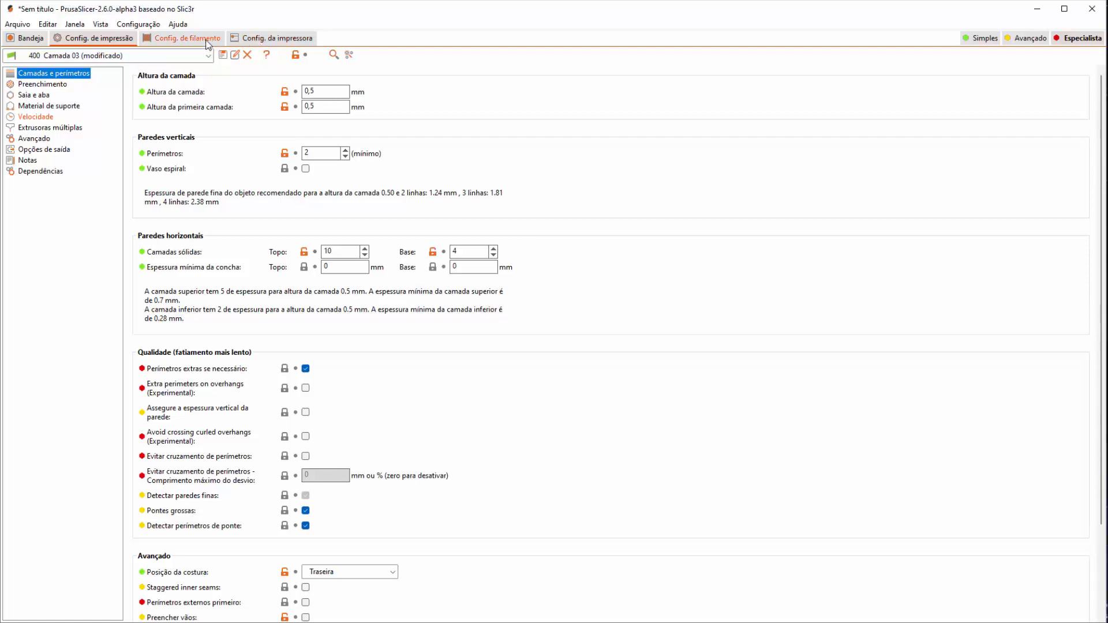
{"action": "left_click", "coordinate": [270, 39]}
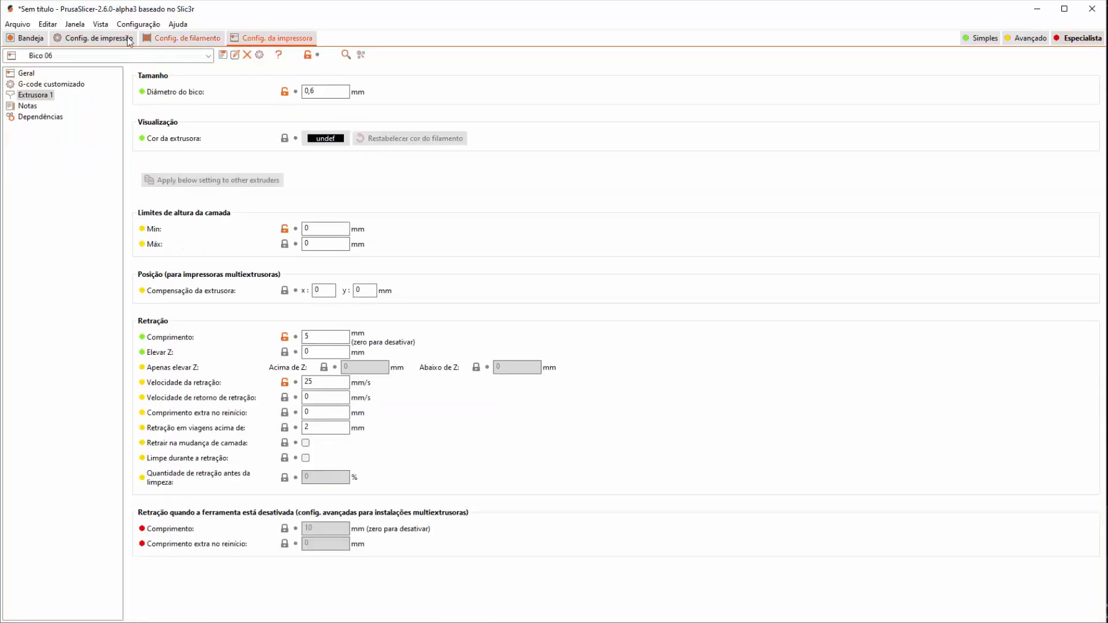
{"action": "left_click", "coordinate": [99, 38]}
Slice the bust and colour the preview by volumetric flow (Vazão volumétrica) to examine the head.
{"action": "left_click", "coordinate": [22, 41]}
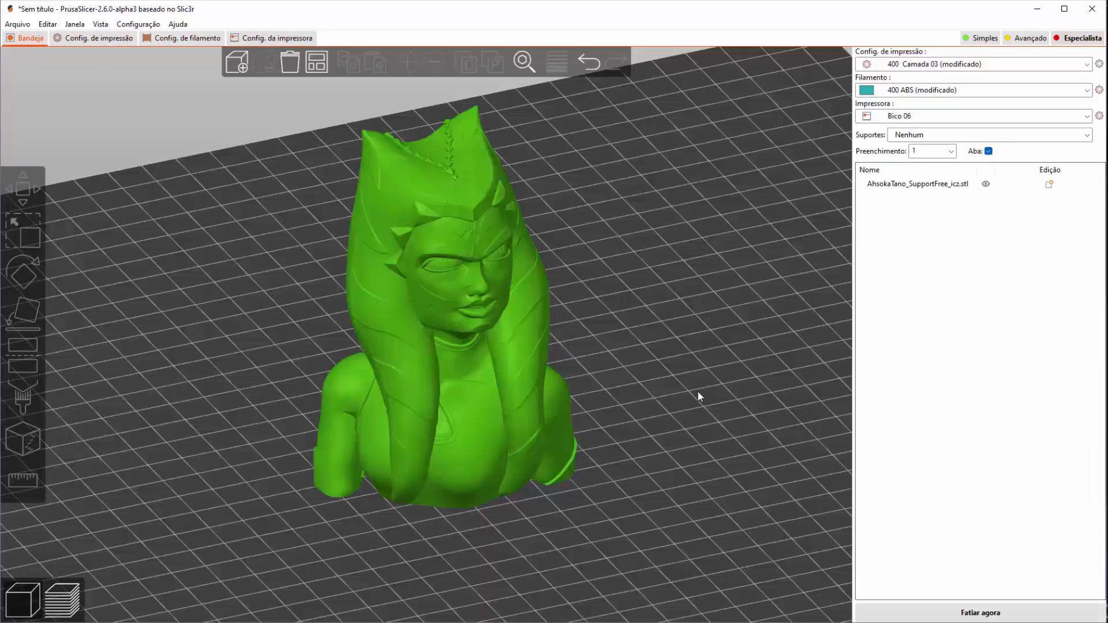
{"action": "left_click", "coordinate": [947, 613]}
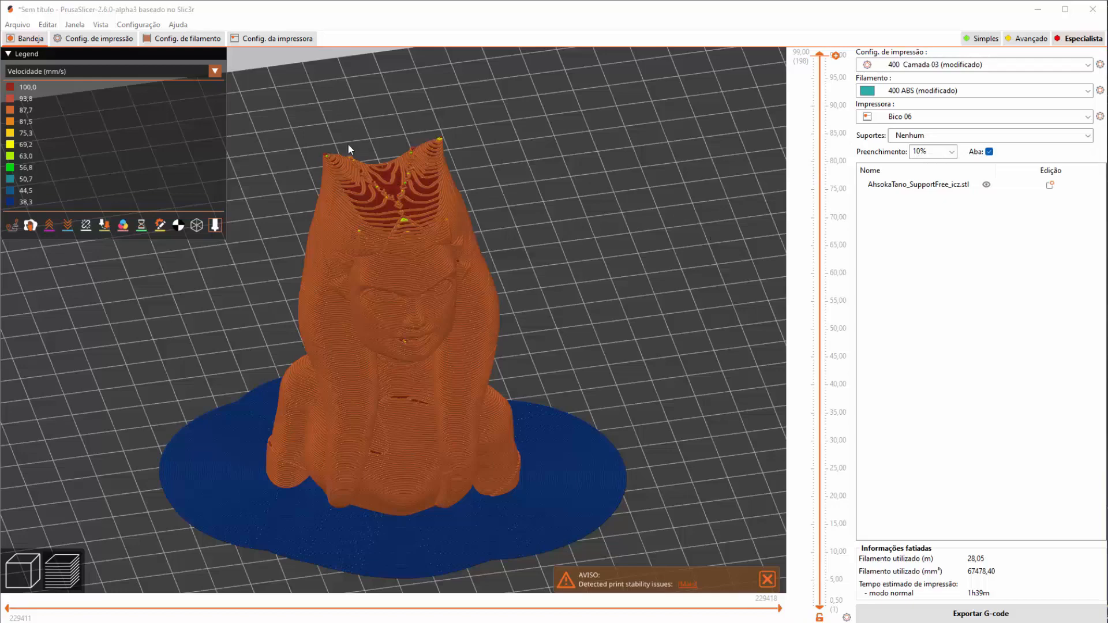
{"action": "left_click", "coordinate": [215, 71]}
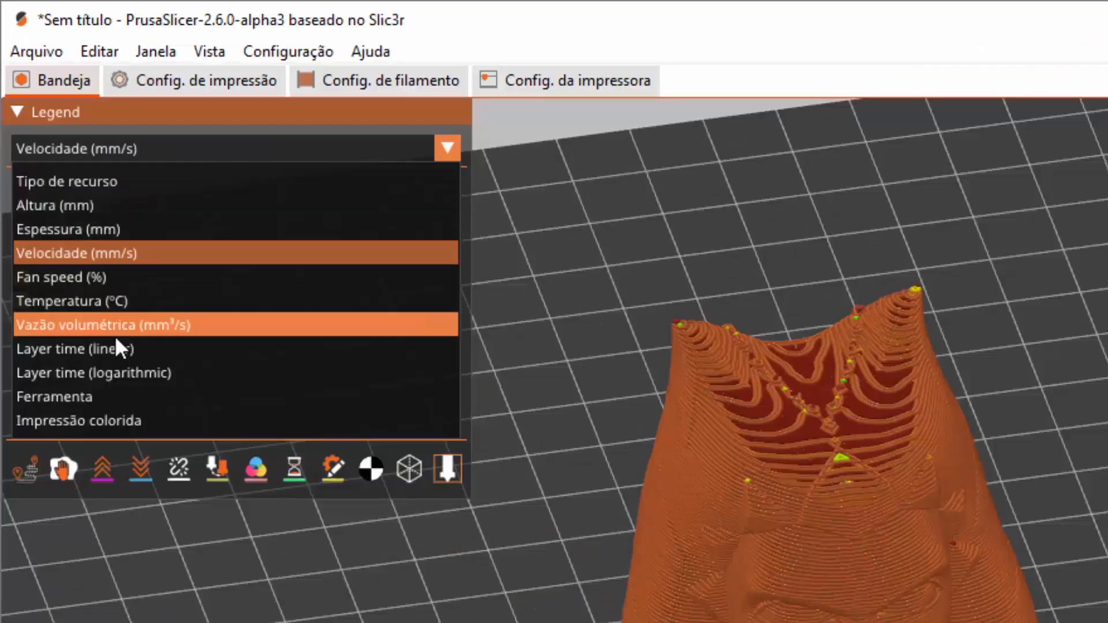
{"action": "left_click", "coordinate": [124, 325]}
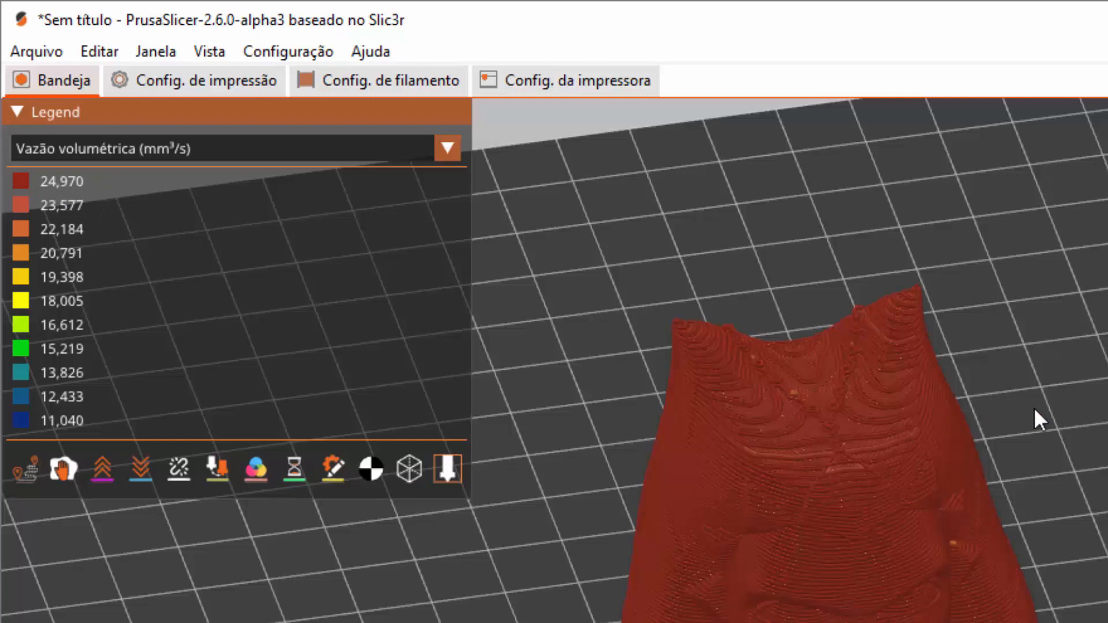
{"action": "left_click_drag", "start_coordinate": [1034, 409], "coordinate": [1046, 413]}
{"action": "left_click_drag", "start_coordinate": [942, 454], "coordinate": [913, 472]}
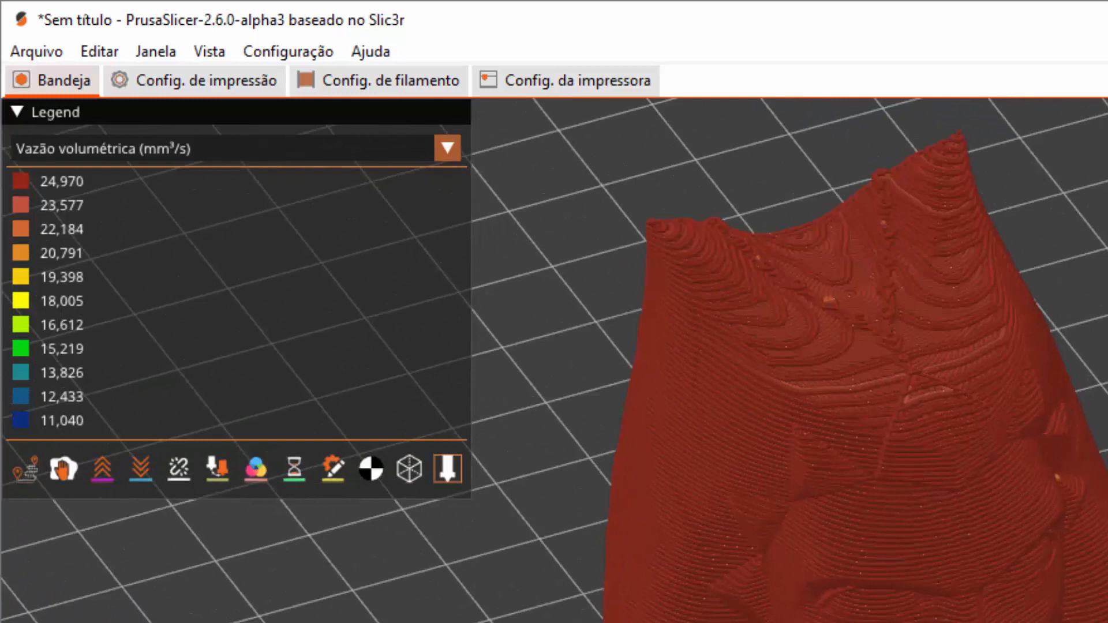
Check the print movement speeds in the profile and colour the sliced preview by speed (Velocidade).
{"action": "left_click", "coordinate": [193, 86]}
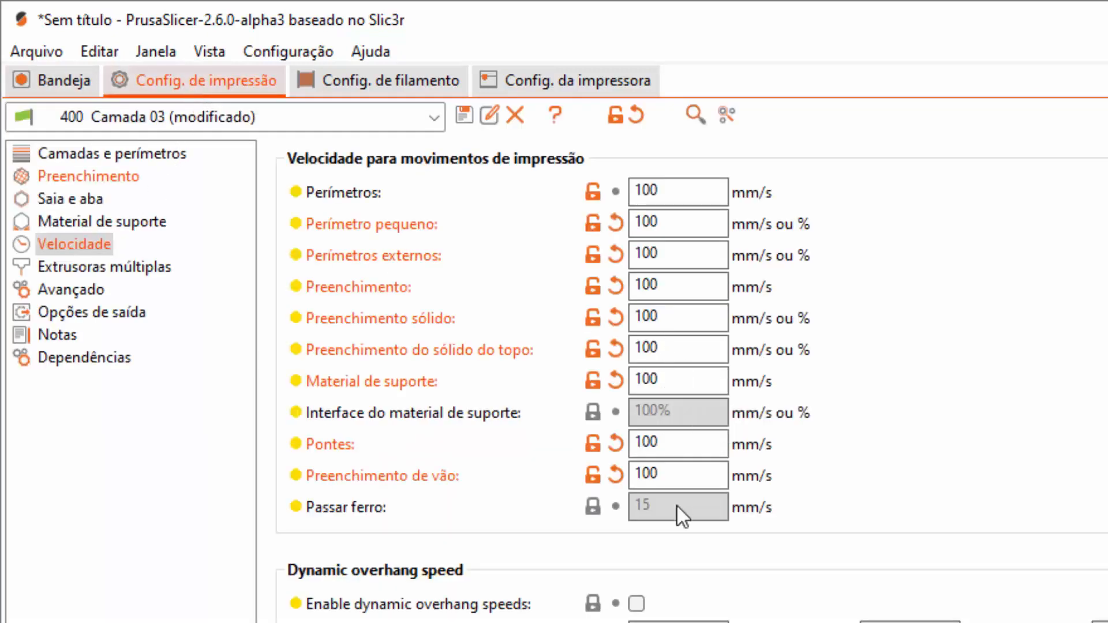
{"action": "left_click", "coordinate": [84, 93]}
{"action": "left_click", "coordinate": [137, 151]}
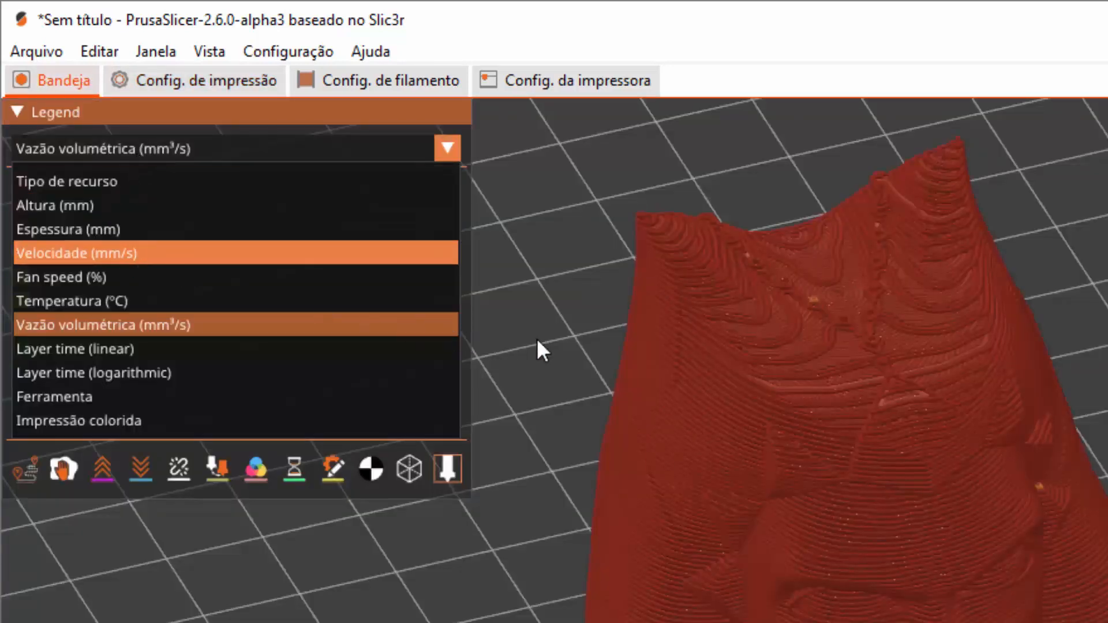
{"action": "scroll", "coordinate": [1030, 339], "scroll_direction": "down", "scroll_amount": 2}
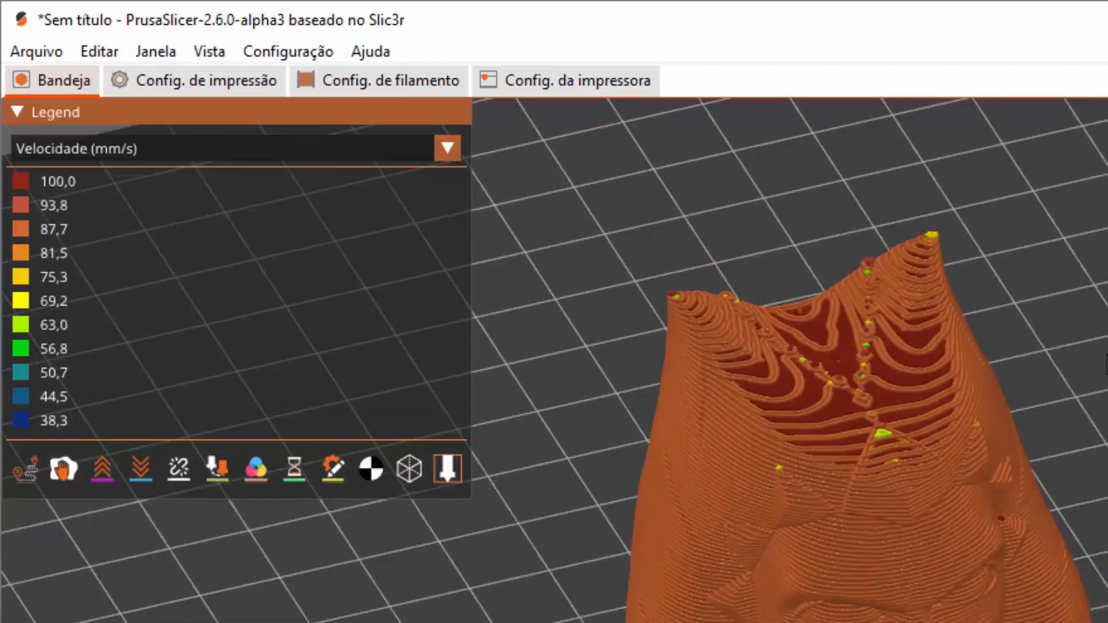
{"action": "scroll", "coordinate": [1031, 339], "scroll_direction": "down", "scroll_amount": 1}
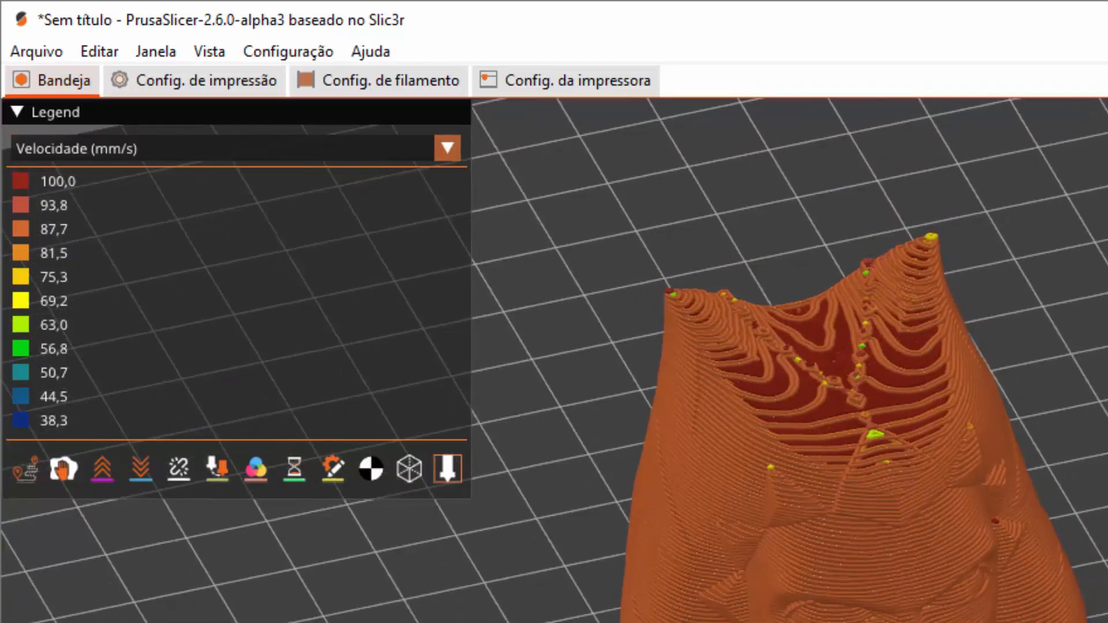
Step the layer preview down from the top of the head to 84.50 mm to examine solid-layer and infill speeds.
{"action": "key", "text": "Down"}
{"action": "key", "text": "Down"}
{"action": "key", "text": "Down"}
{"action": "key", "text": "Down"}
{"action": "key", "text": "Down"}
{"action": "key", "text": "Down"}
{"action": "key", "text": "Down"}
{"action": "key", "text": "Down"}
{"action": "key", "text": "Down"}
{"action": "key", "text": "Down"}
{"action": "key", "text": "Down"}
{"action": "key", "text": "Down"}
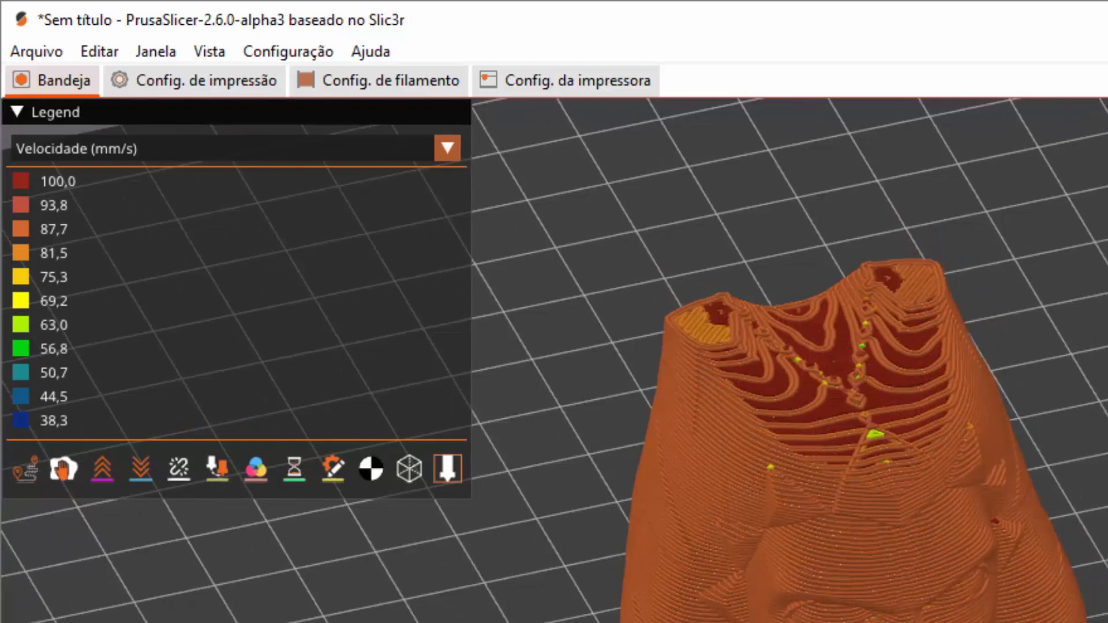
{"action": "key", "text": "Down"}
{"action": "key", "text": "Down"}
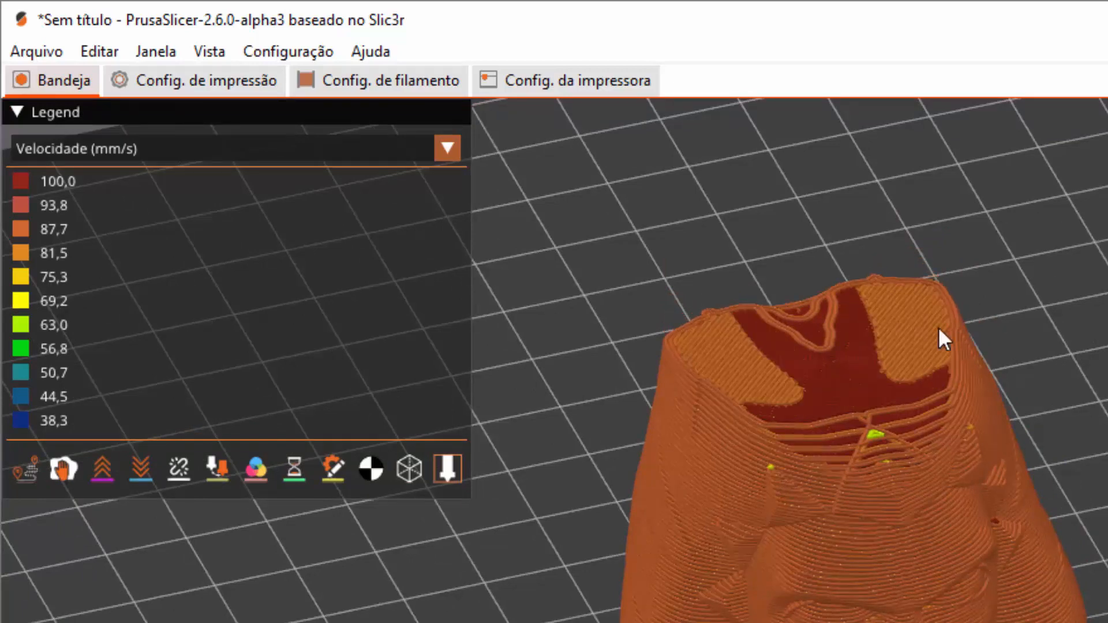
{"action": "scroll", "coordinate": [822, 340], "scroll_direction": "up", "scroll_amount": 3}
{"action": "scroll", "coordinate": [825, 263], "scroll_direction": "down", "scroll_amount": 1}
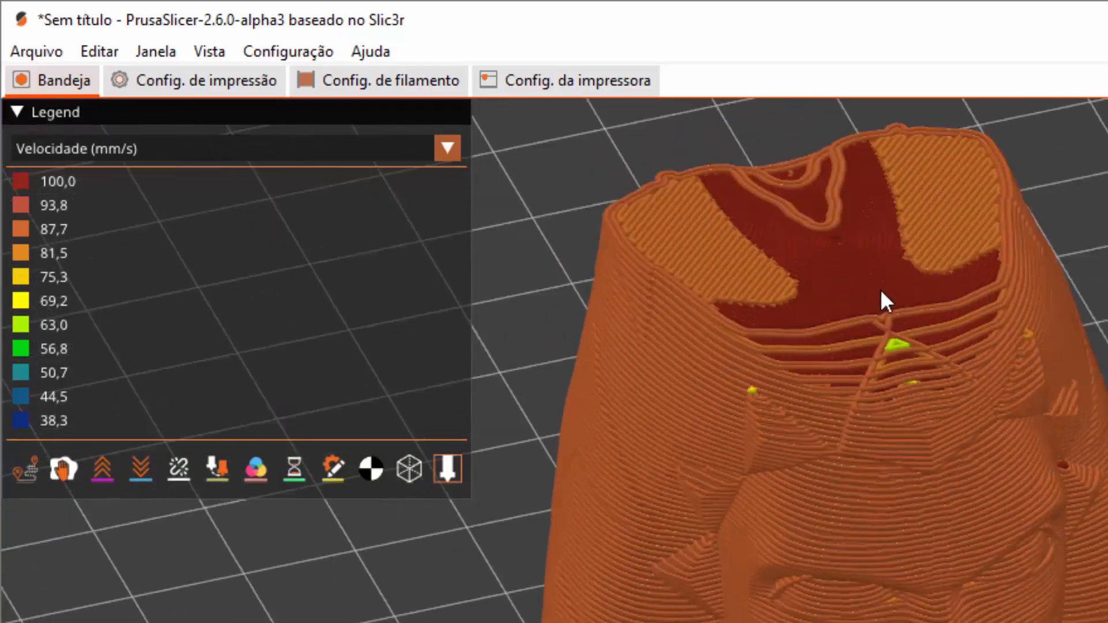
{"action": "key", "text": "Down"}
{"action": "key", "text": "Down"}
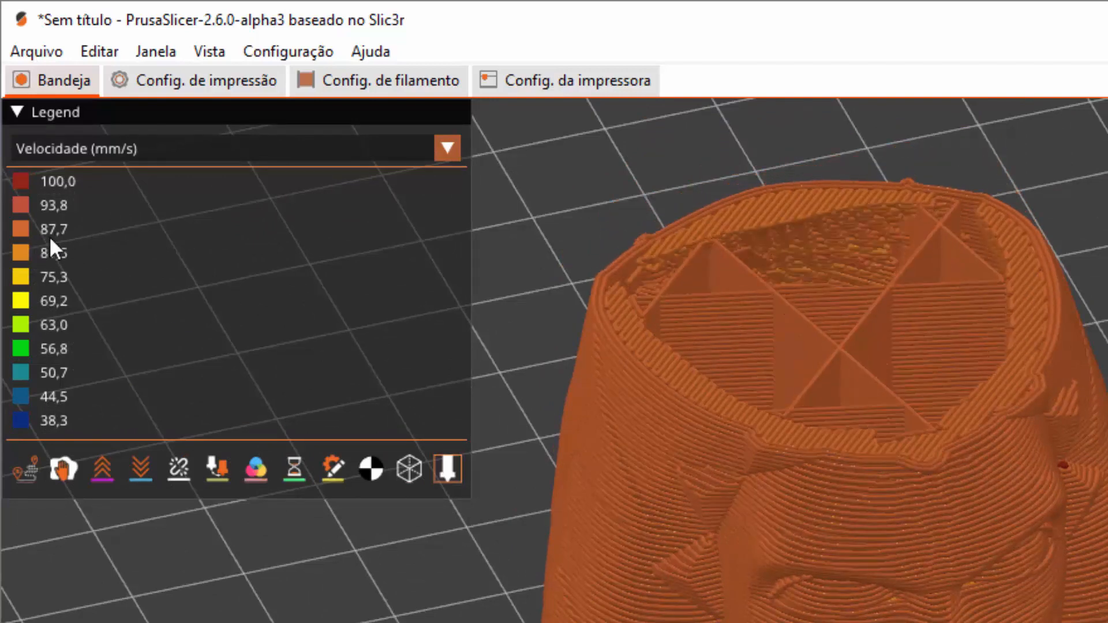
Lower the visible layers to 57.50 mm (layer 115) and examine the print speeds inside the head.
{"action": "scroll", "coordinate": [1077, 422], "scroll_direction": "down", "scroll_amount": 2}
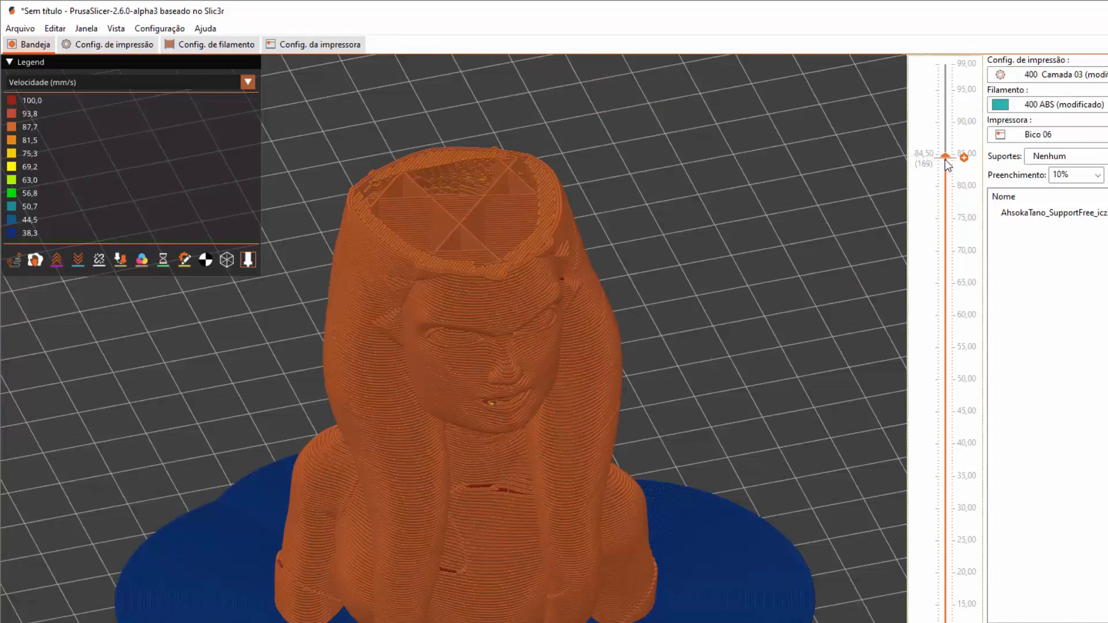
{"action": "left_click_drag", "start_coordinate": [946, 165], "coordinate": [889, 330]}
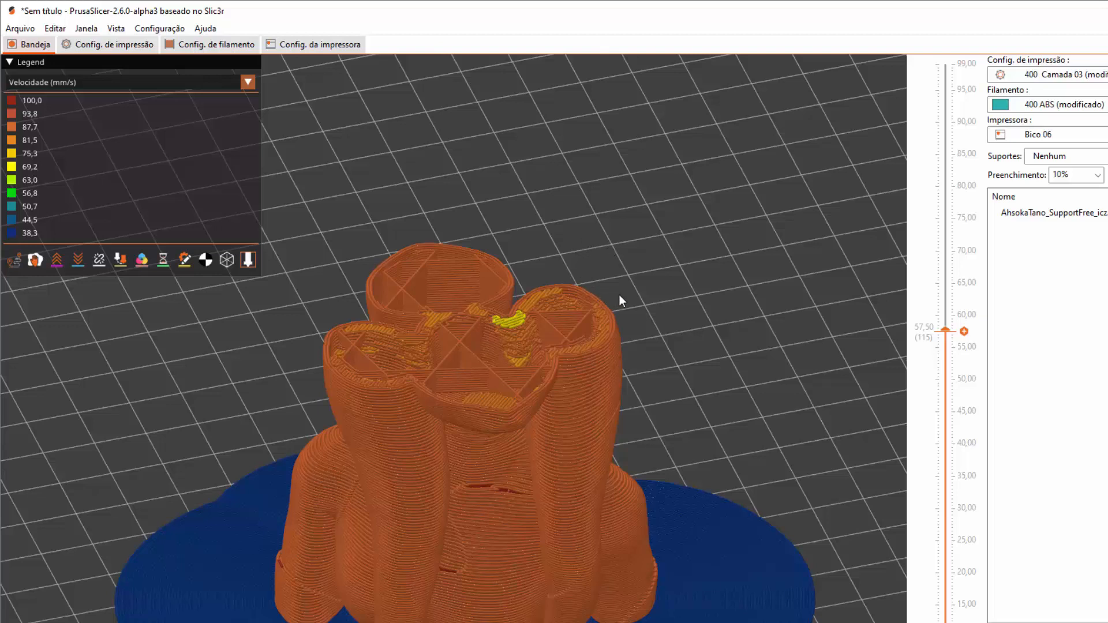
{"action": "scroll", "coordinate": [631, 293], "scroll_direction": "up", "scroll_amount": 3}
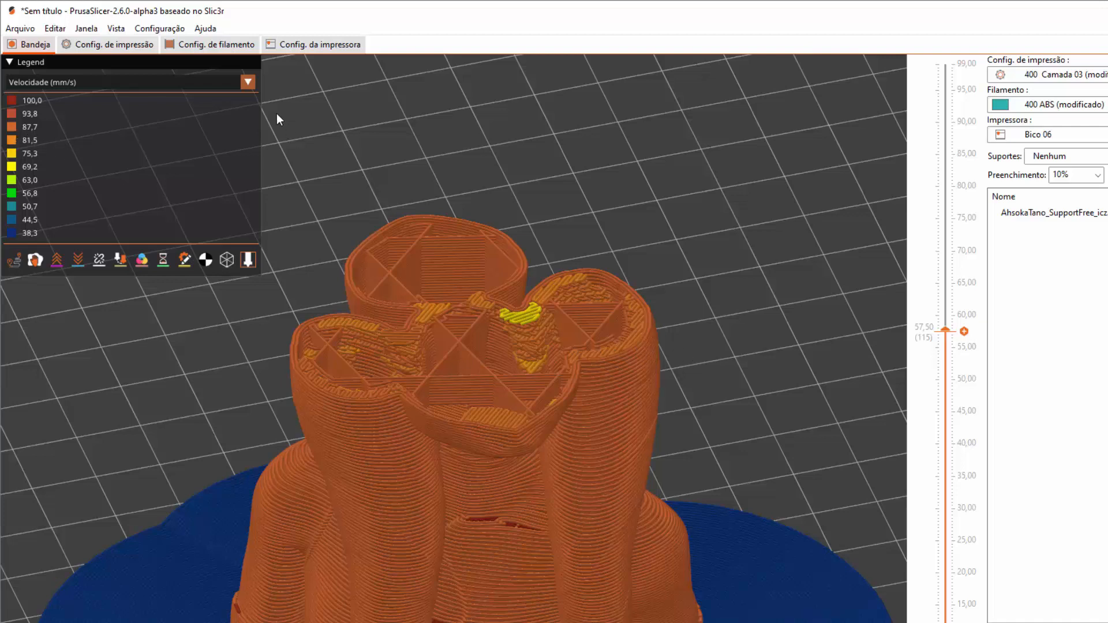
Set the extruder's nozzle diameter to 0.8 mm and check the filament's advanced volumetric speed settings.
{"action": "left_click", "coordinate": [280, 46]}
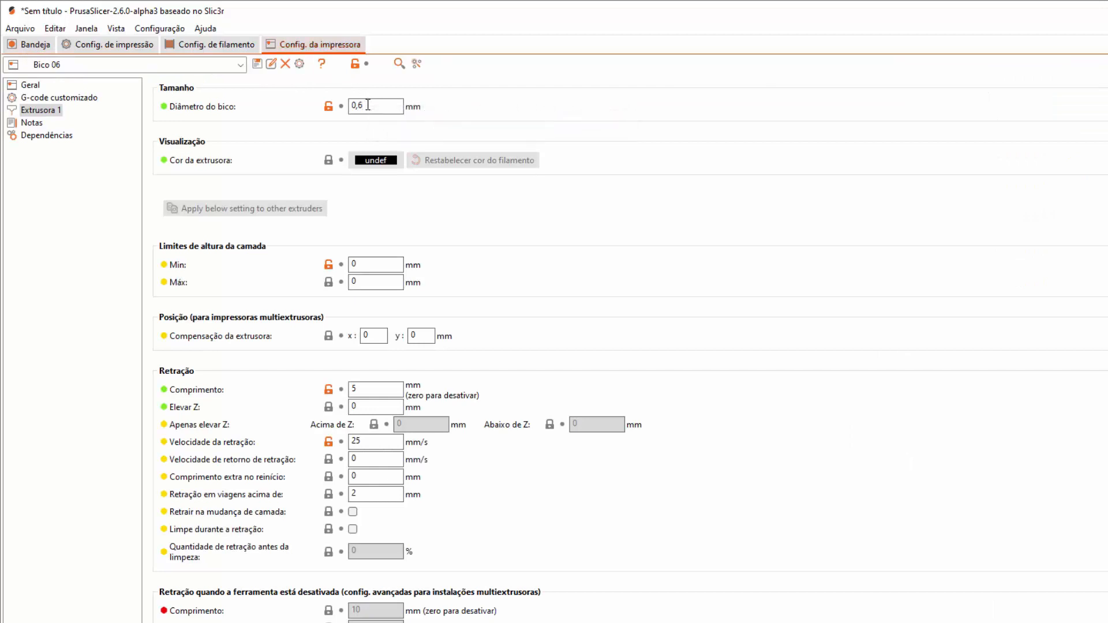
{"action": "left_click", "coordinate": [367, 105]}
{"action": "key", "text": "BackSpace"}
{"action": "type", "text": "8"}
{"action": "left_click", "coordinate": [205, 45]}
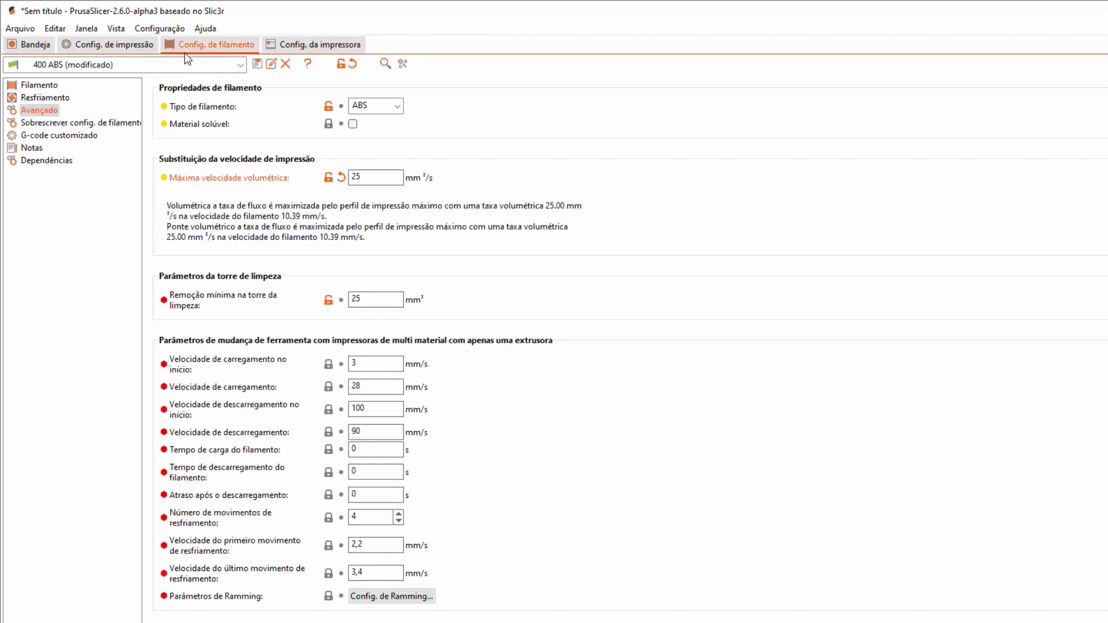
{"action": "left_click", "coordinate": [49, 85]}
{"action": "left_click", "coordinate": [48, 111]}
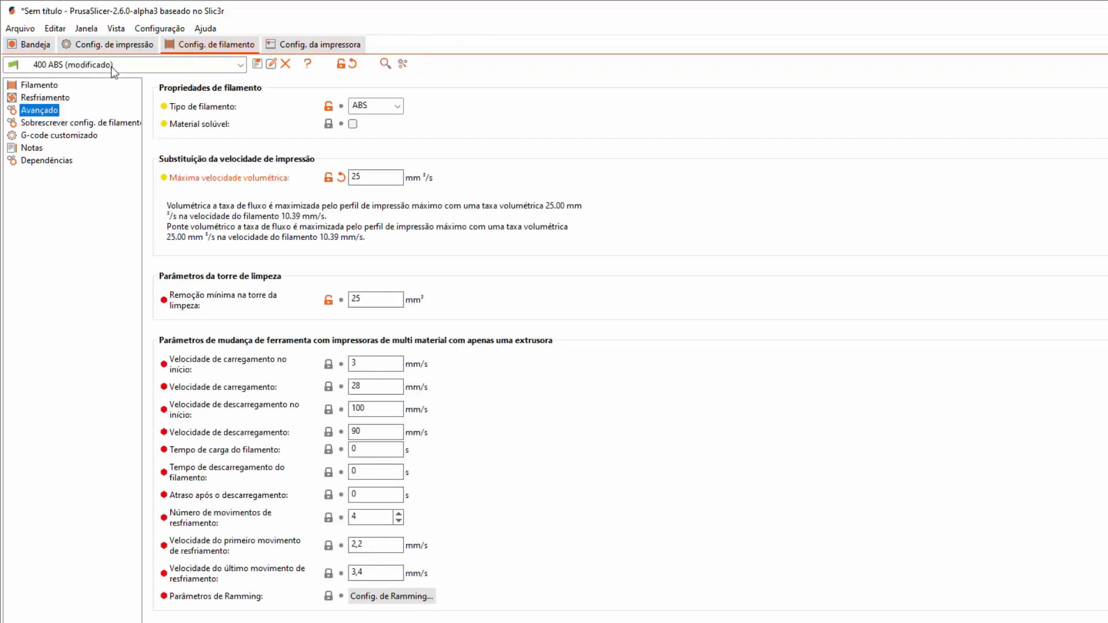
Set both the layer height and the first layer height to 0.6 mm in the print settings.
{"action": "left_click", "coordinate": [106, 43]}
{"action": "left_click", "coordinate": [68, 86]}
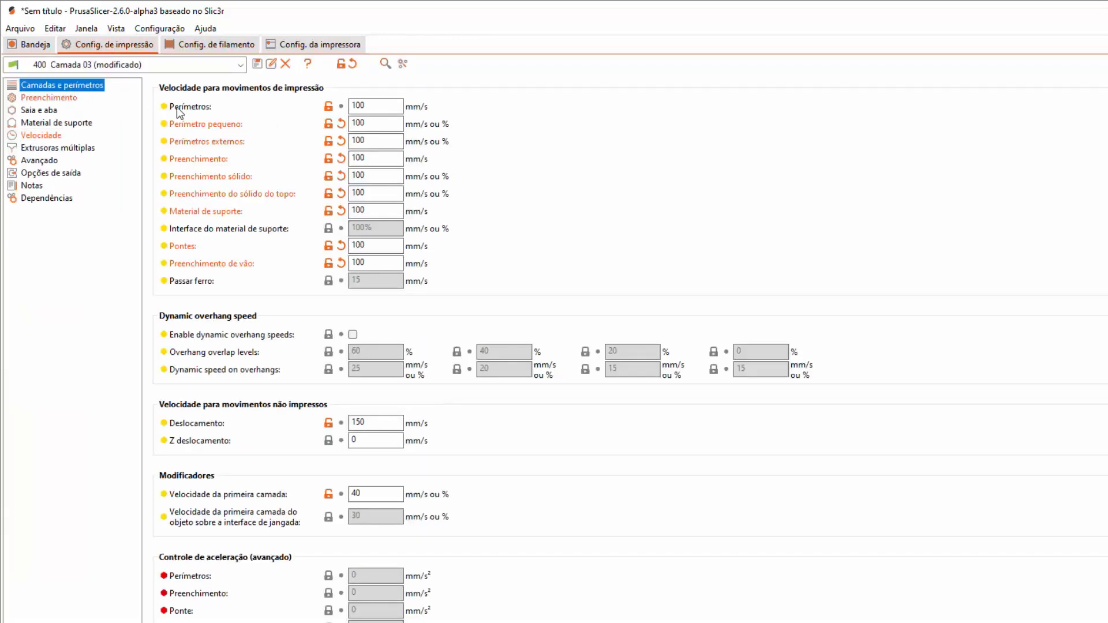
{"action": "left_click", "coordinate": [366, 107]}
{"action": "key", "text": "BackSpace"}
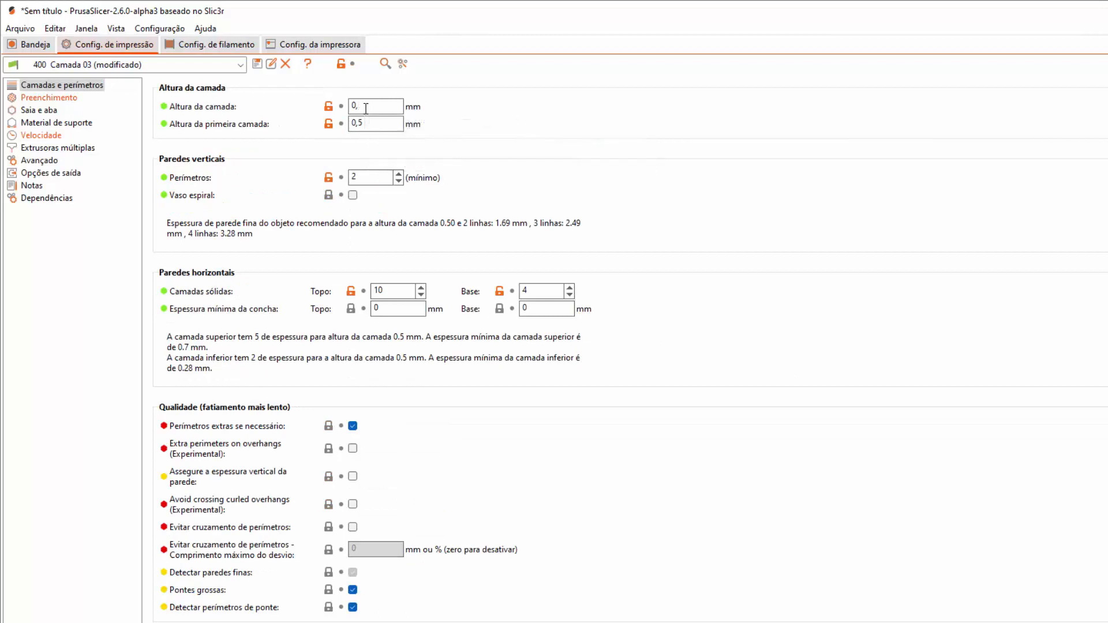
{"action": "type", "text": "6"}
{"action": "left_click", "coordinate": [383, 122]}
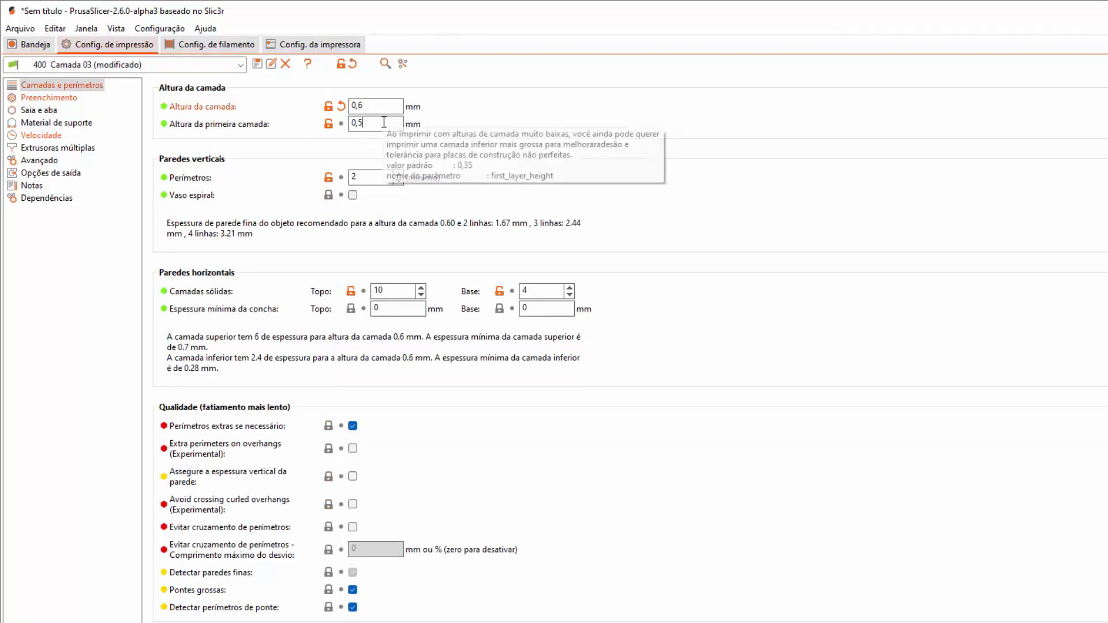
{"action": "key", "text": "BackSpace"}
{"action": "type", "text": "6"}
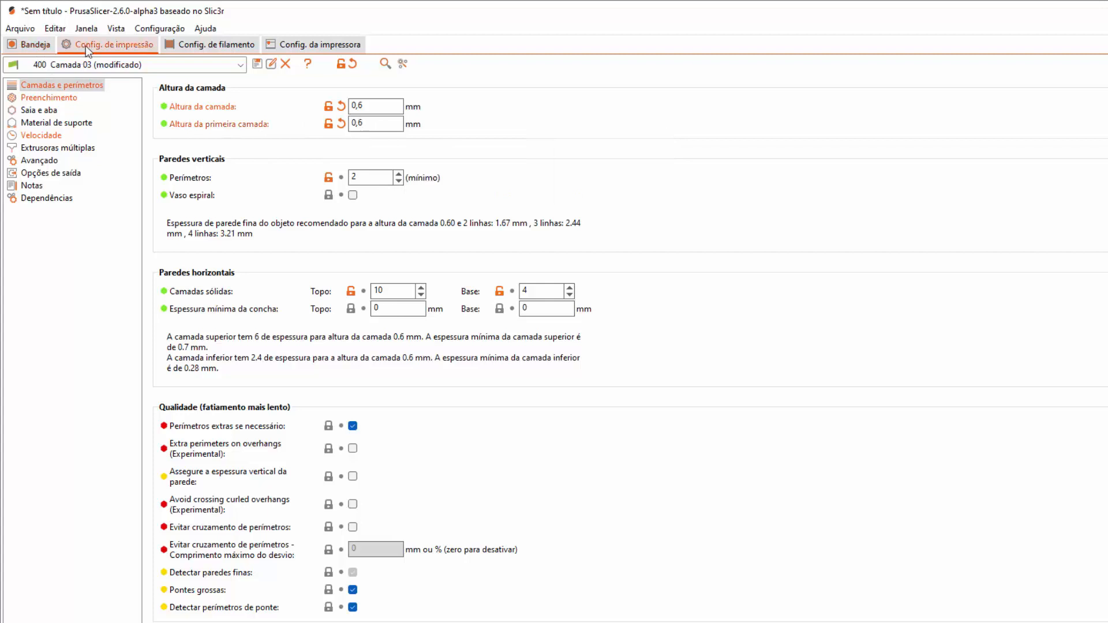
Check the profile's print movement speeds and reslice the bust on the plate for the speed preview.
{"action": "left_click", "coordinate": [40, 135]}
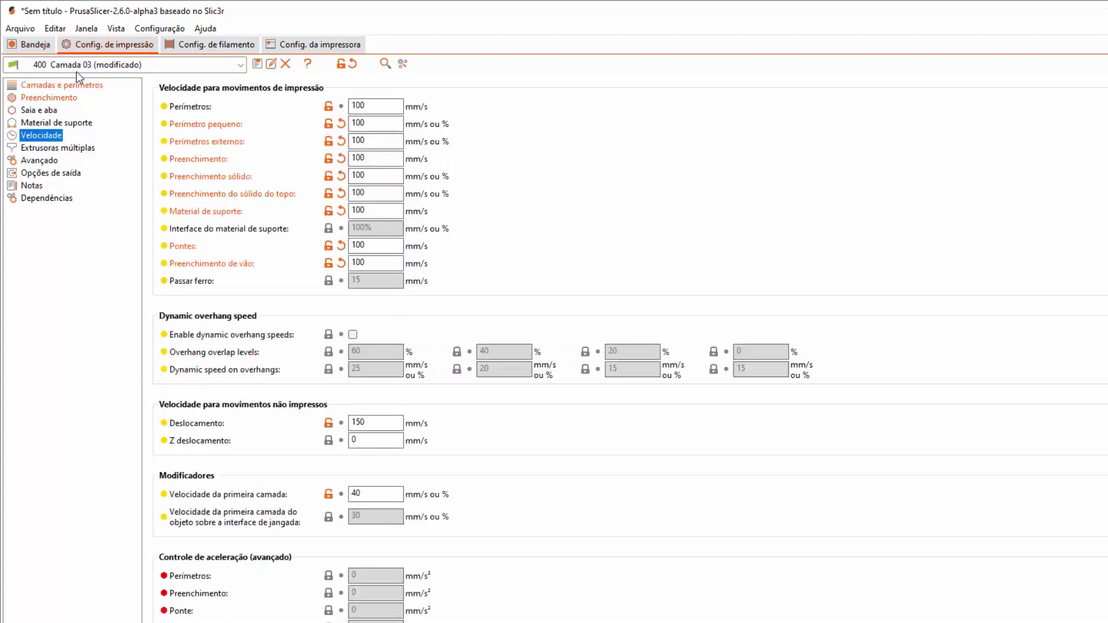
{"action": "left_click", "coordinate": [40, 47]}
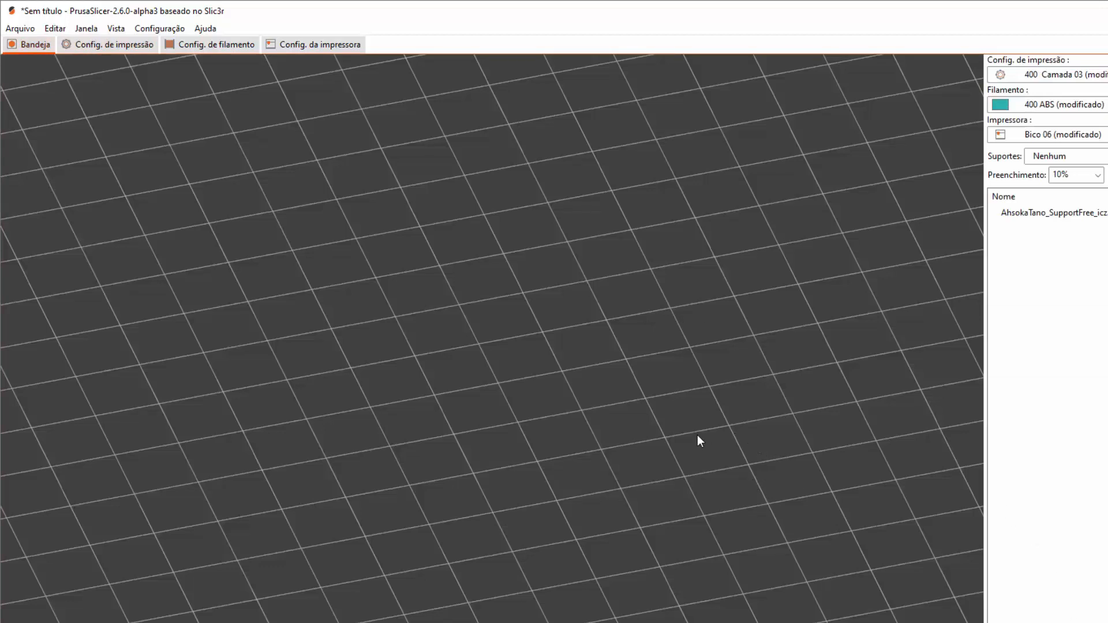
{"action": "scroll", "coordinate": [696, 434], "scroll_direction": "down", "scroll_amount": 2}
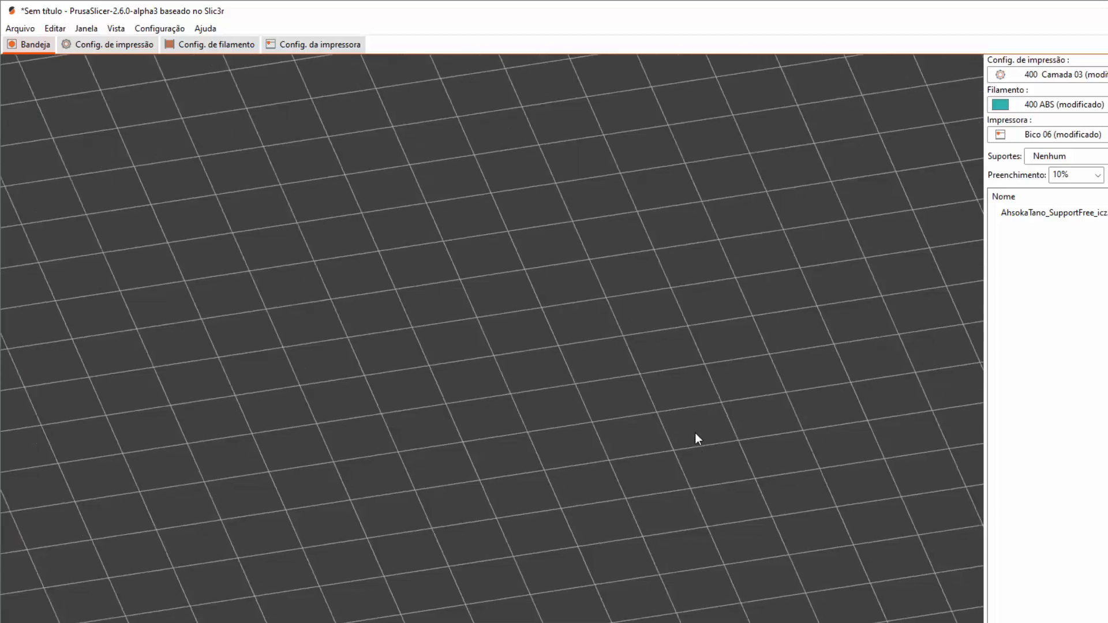
{"action": "scroll", "coordinate": [691, 431], "scroll_direction": "down", "scroll_amount": 2}
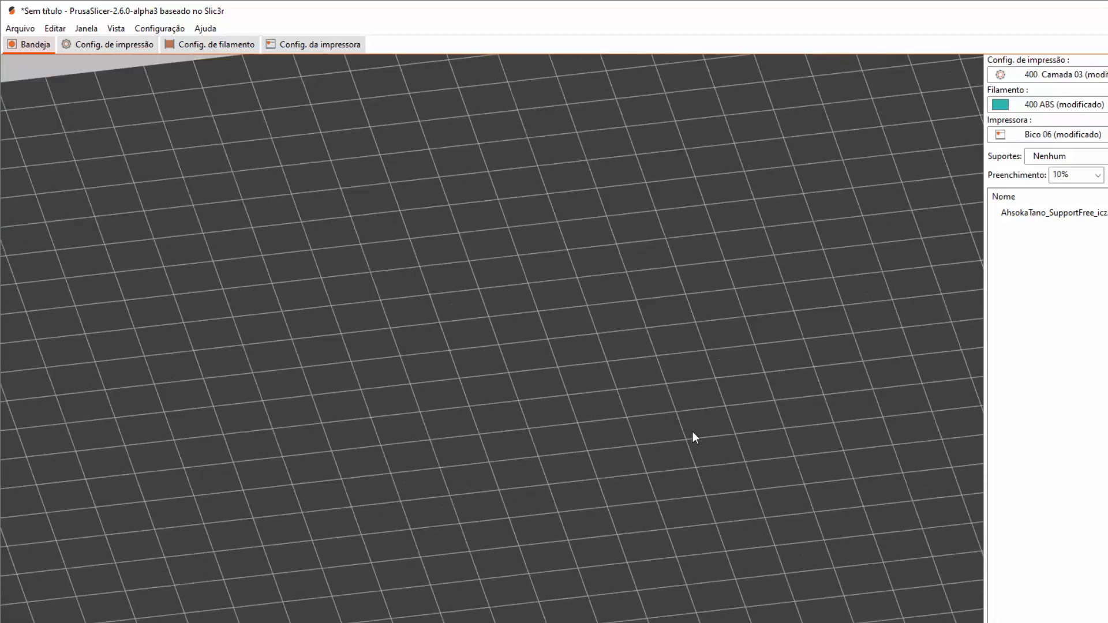
{"action": "scroll", "coordinate": [694, 437], "scroll_direction": "down", "scroll_amount": 2}
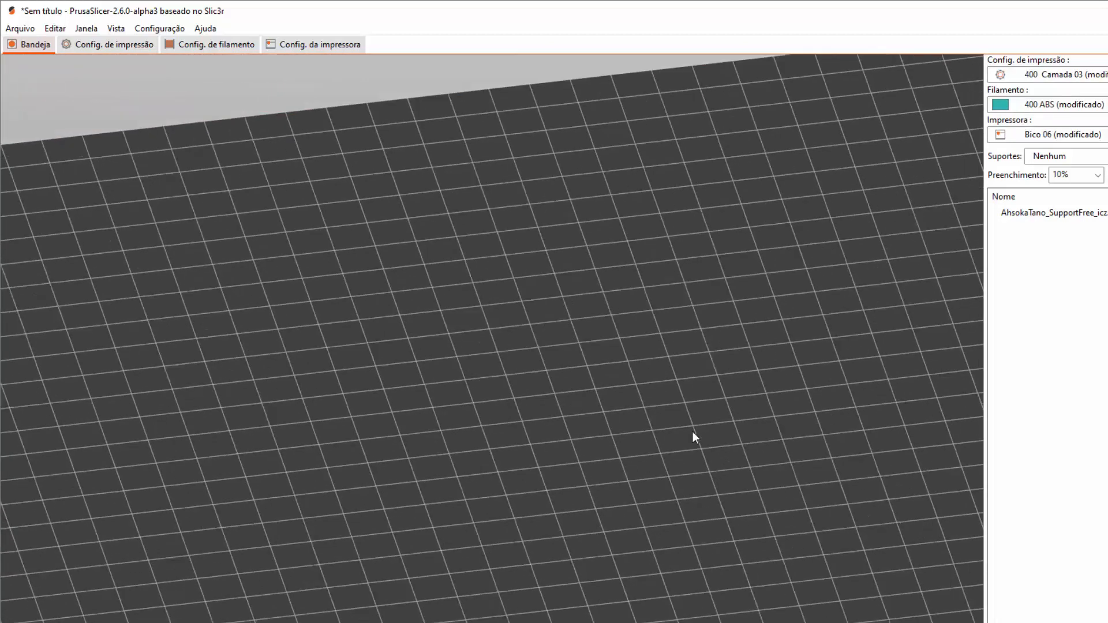
{"action": "middle_click_drag", "start_coordinate": [692, 431], "coordinate": [669, 359]}
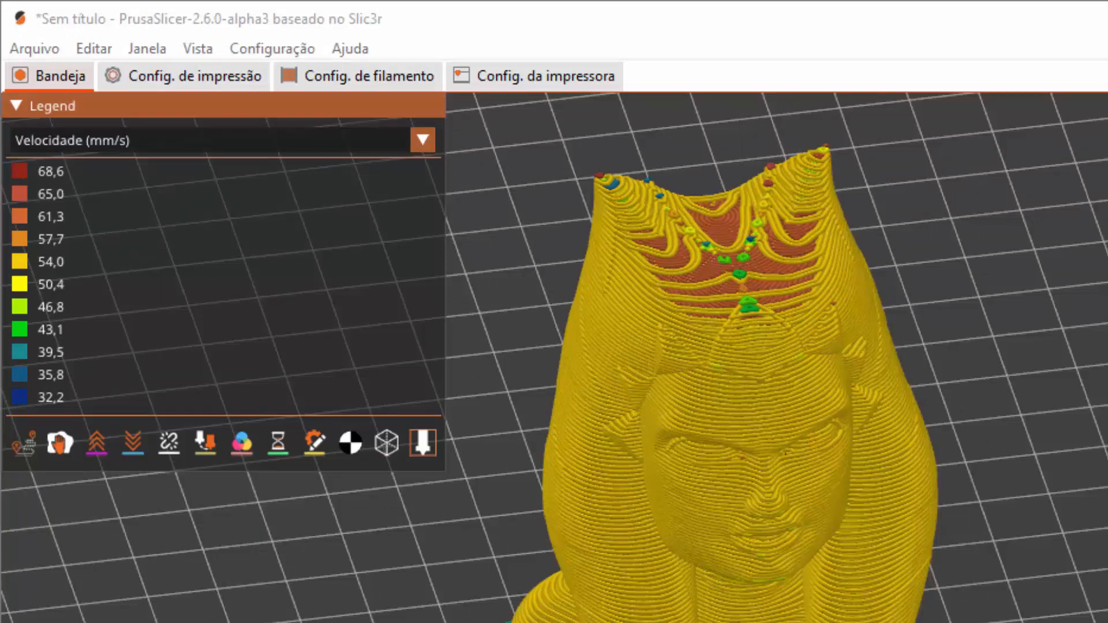
Step the layer preview down from the top of the head to examine the solid-layer speeds.
{"action": "key", "text": "Down"}
{"action": "key", "text": "Down"}
{"action": "key", "text": "Down"}
{"action": "key", "text": "Down"}
{"action": "key", "text": "Down"}
{"action": "key", "text": "Down"}
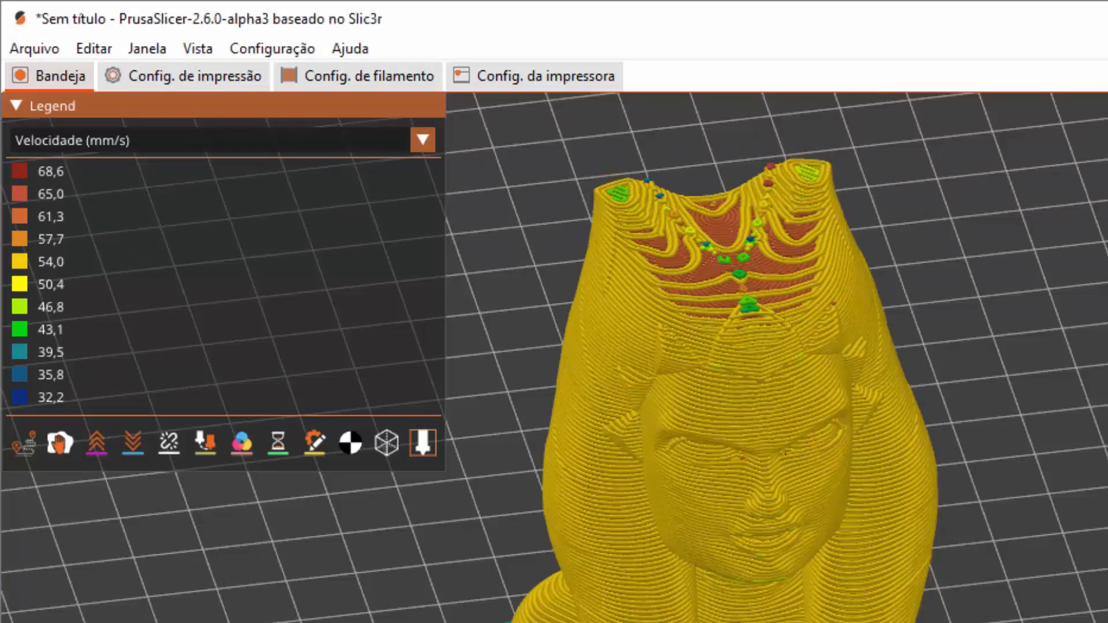
{"action": "key", "text": "Down"}
{"action": "key", "text": "Down"}
{"action": "key", "text": "Down"}
{"action": "key", "text": "Down"}
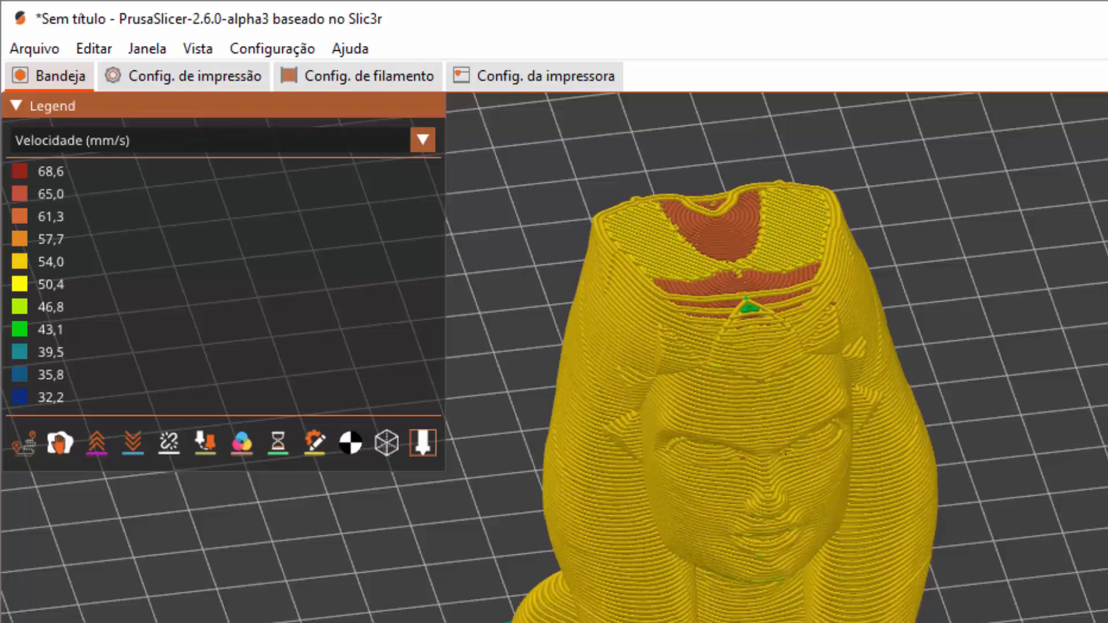
Lower the visible layers to 44.40 mm (layer 74) and examine the wall and infill speeds inside the bust.
{"action": "key", "text": "Down"}
{"action": "key", "text": "Down"}
{"action": "key", "text": "Down"}
{"action": "key", "text": "Down"}
{"action": "key", "text": "Down"}
{"action": "key", "text": "Down"}
{"action": "key", "text": "Down"}
{"action": "key", "text": "Down"}
{"action": "key", "text": "Down"}
{"action": "key", "text": "Down"}
{"action": "key", "text": "Down"}
{"action": "key", "text": "Down"}
{"action": "key", "text": "Down"}
{"action": "key", "text": "Down"}
{"action": "key", "text": "Down"}
{"action": "key", "text": "Down"}
{"action": "key", "text": "Down"}
{"action": "key", "text": "Down"}
{"action": "key", "text": "Down"}
{"action": "key", "text": "Down"}
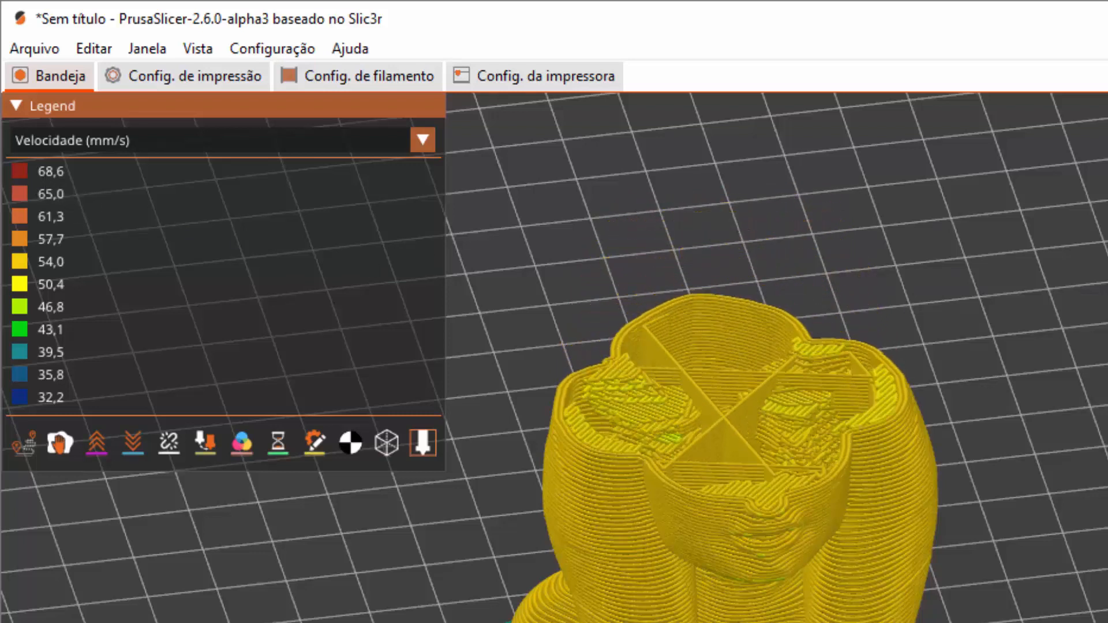
{"action": "key", "text": "Down"}
{"action": "key", "text": "Down"}
{"action": "key", "text": "Down"}
{"action": "key", "text": "Down"}
{"action": "key", "text": "Down"}
{"action": "key", "text": "Down"}
{"action": "key", "text": "Down"}
{"action": "key", "text": "Down"}
{"action": "key", "text": "Down"}
{"action": "key", "text": "Down"}
{"action": "key", "text": "Down"}
{"action": "key", "text": "Down"}
{"action": "key", "text": "Down"}
{"action": "key", "text": "Down"}
{"action": "key", "text": "Down"}
{"action": "key", "text": "Down"}
{"action": "key", "text": "Down"}
{"action": "key", "text": "Down"}
{"action": "key", "text": "Down"}
{"action": "key", "text": "Down"}
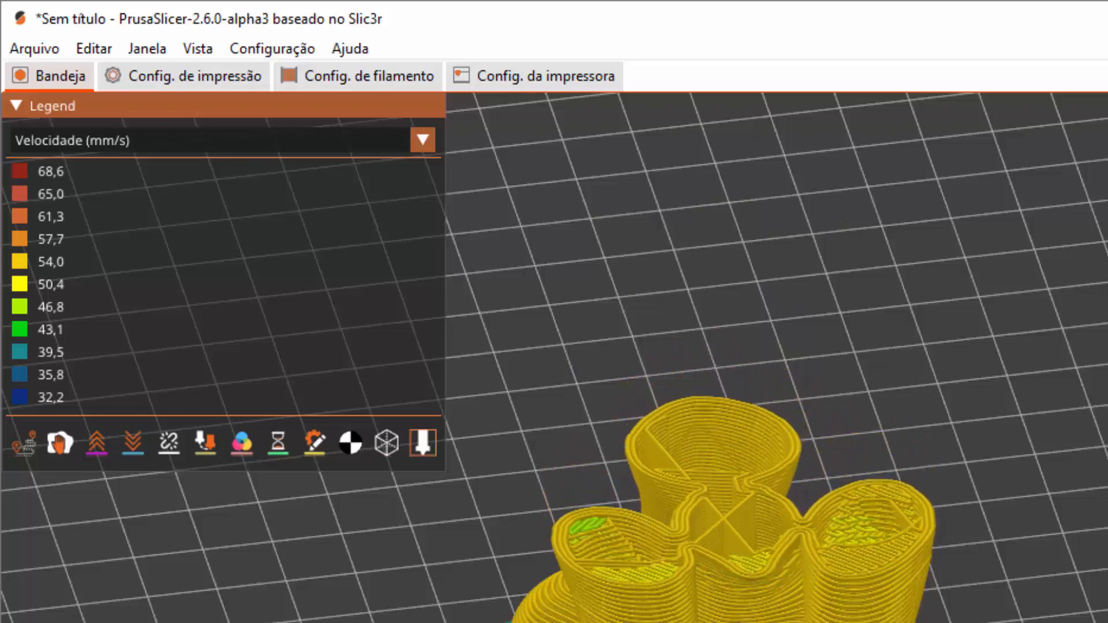
{"action": "key", "text": "Down"}
{"action": "key", "text": "Down"}
{"action": "key", "text": "Down"}
{"action": "key", "text": "Down"}
{"action": "key", "text": "Down"}
{"action": "key", "text": "Down"}
{"action": "key", "text": "Down"}
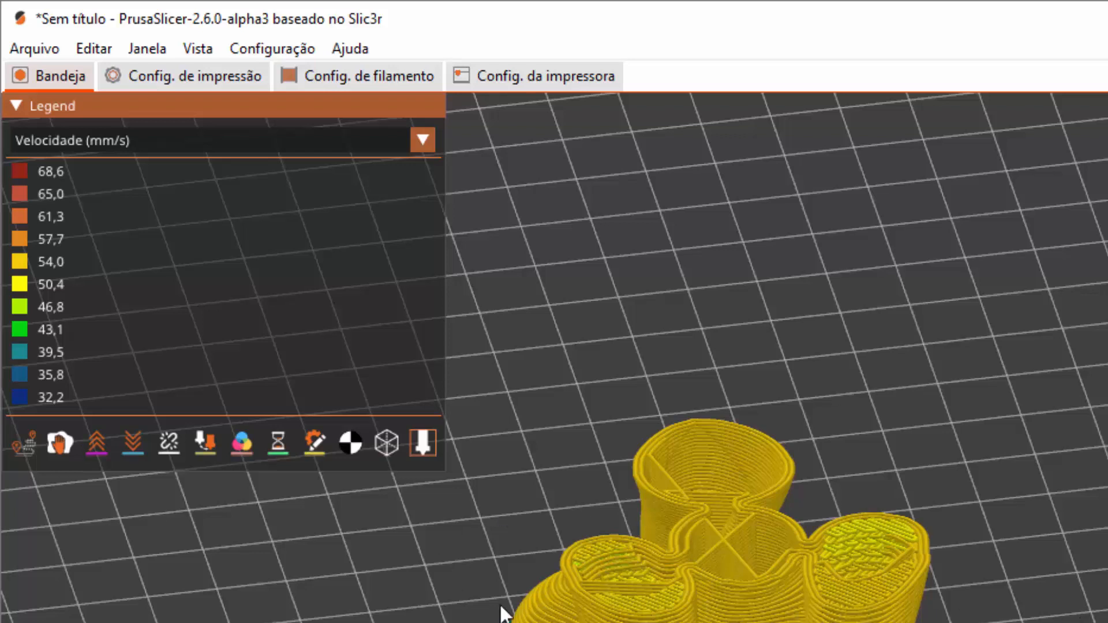
Examine the exposed layer at 44.40 mm and trace the infill path through the head tails and neck.
{"action": "left_click_drag", "start_coordinate": [500, 620], "coordinate": [537, 622]}
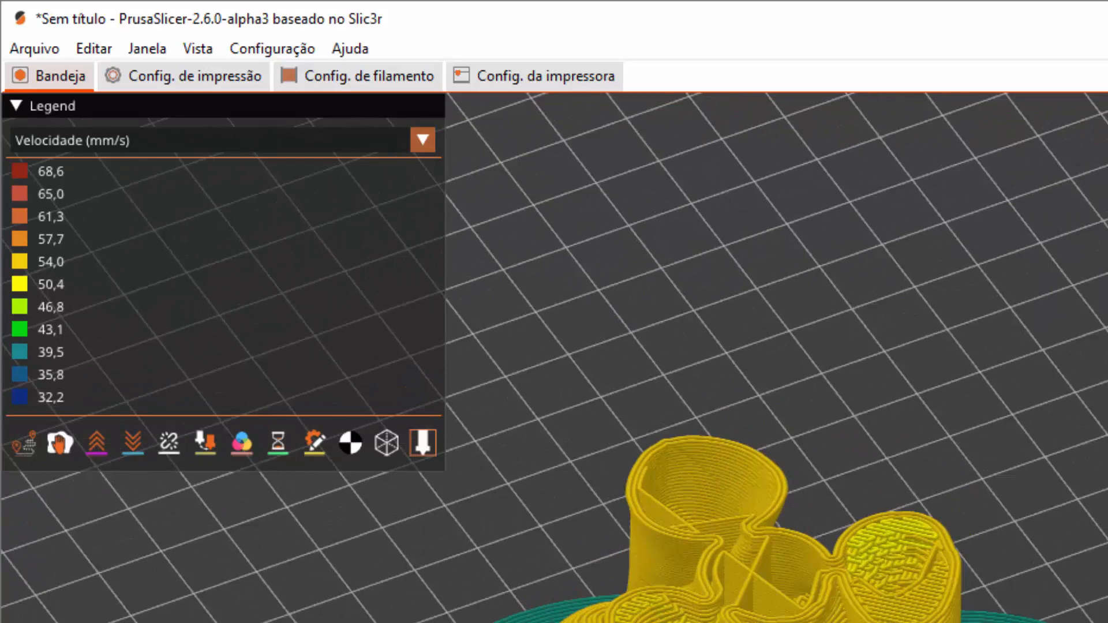
{"action": "scroll", "coordinate": [773, 620], "scroll_direction": "up", "scroll_amount": 2}
{"action": "left_click_drag", "start_coordinate": [774, 622], "coordinate": [782, 621]}
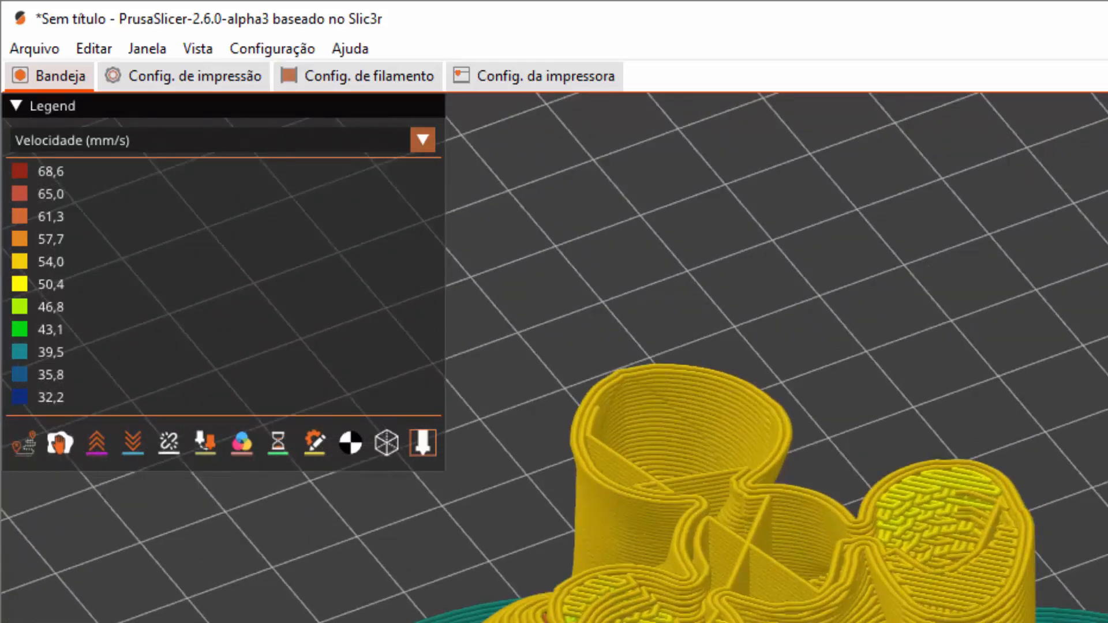
{"action": "scroll", "coordinate": [773, 620], "scroll_direction": "down", "scroll_amount": 2}
{"action": "left_click_drag", "start_coordinate": [1089, 622], "coordinate": [1060, 621]}
{"action": "scroll", "coordinate": [1059, 608], "scroll_direction": "up", "scroll_amount": 2}
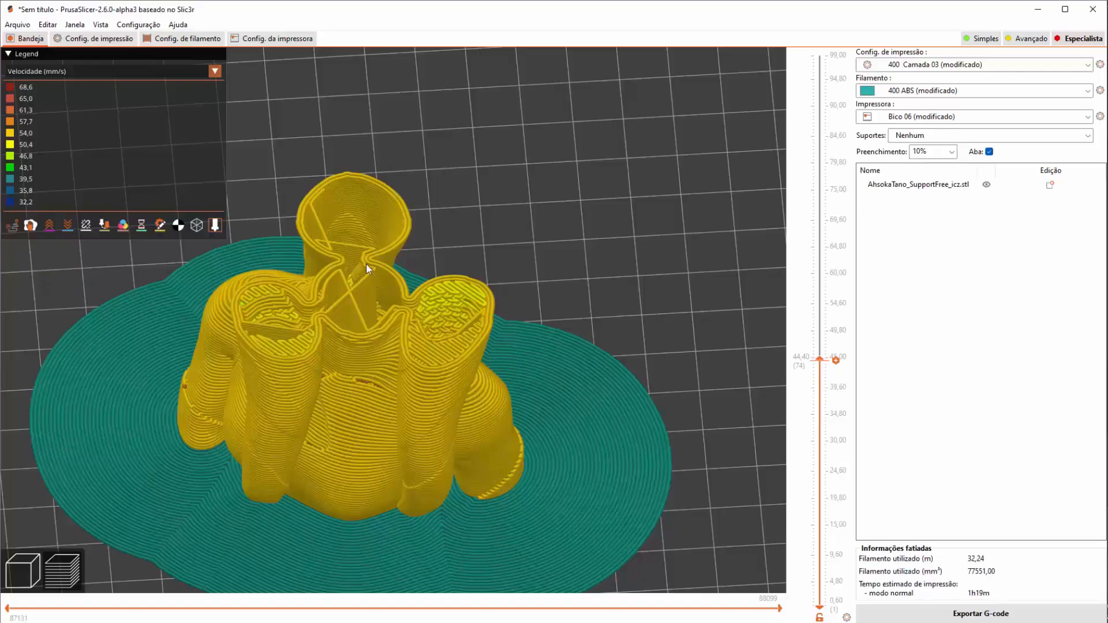
{"action": "scroll", "coordinate": [720, 519], "scroll_direction": "up", "scroll_amount": 5}
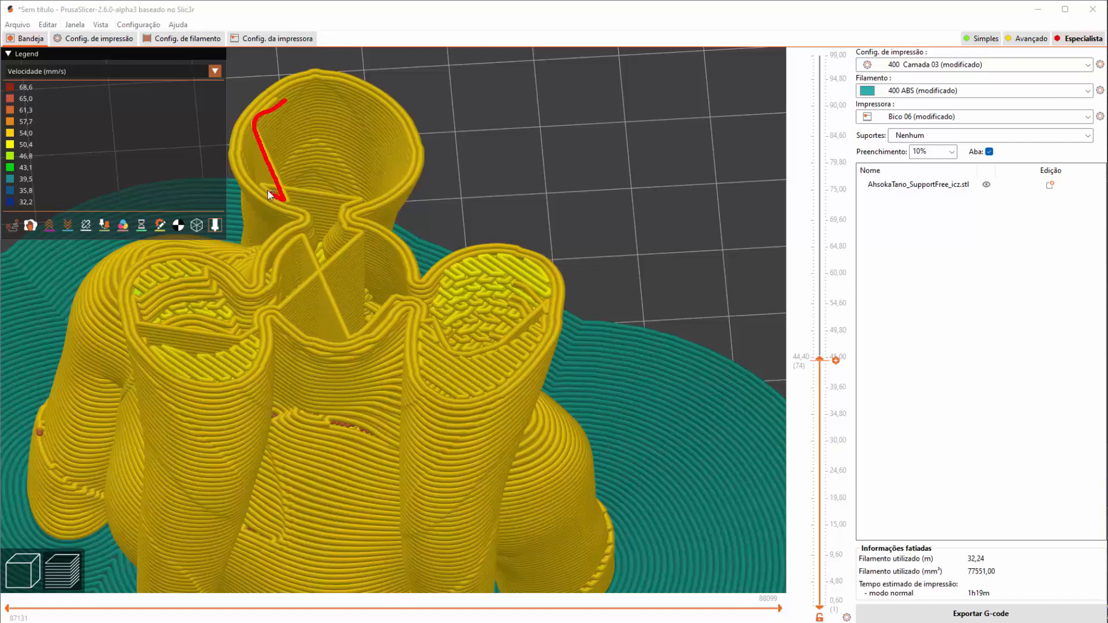
{"action": "left_click_drag", "start_coordinate": [268, 191], "coordinate": [363, 200]}
{"action": "left_click_drag", "start_coordinate": [251, 334], "coordinate": [177, 340]}
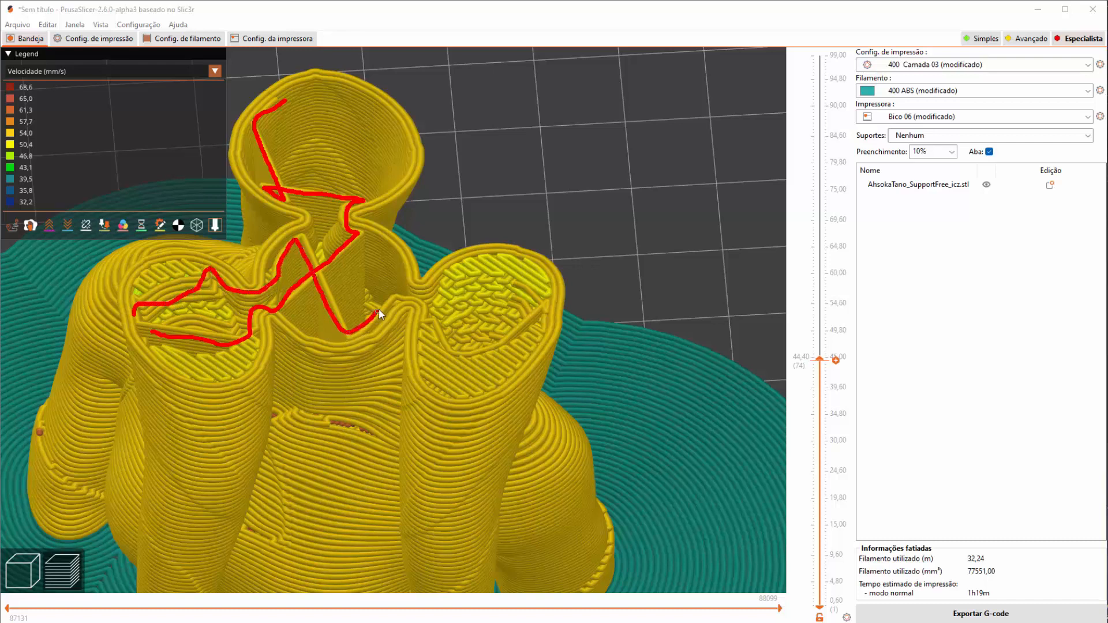
{"action": "scroll", "coordinate": [308, 269], "scroll_direction": "down", "scroll_amount": 4}
{"action": "key", "text": "Escape"}
Inspect the crossing infill walls inside the neck up close and circle their intersection.
{"action": "mouse_move", "coordinate": [352, 268]}
{"action": "left_mouse_down"}
{"action": "mouse_move", "coordinate": [327, 267]}
{"action": "mouse_move", "coordinate": [282, 228]}
{"action": "left_mouse_up"}
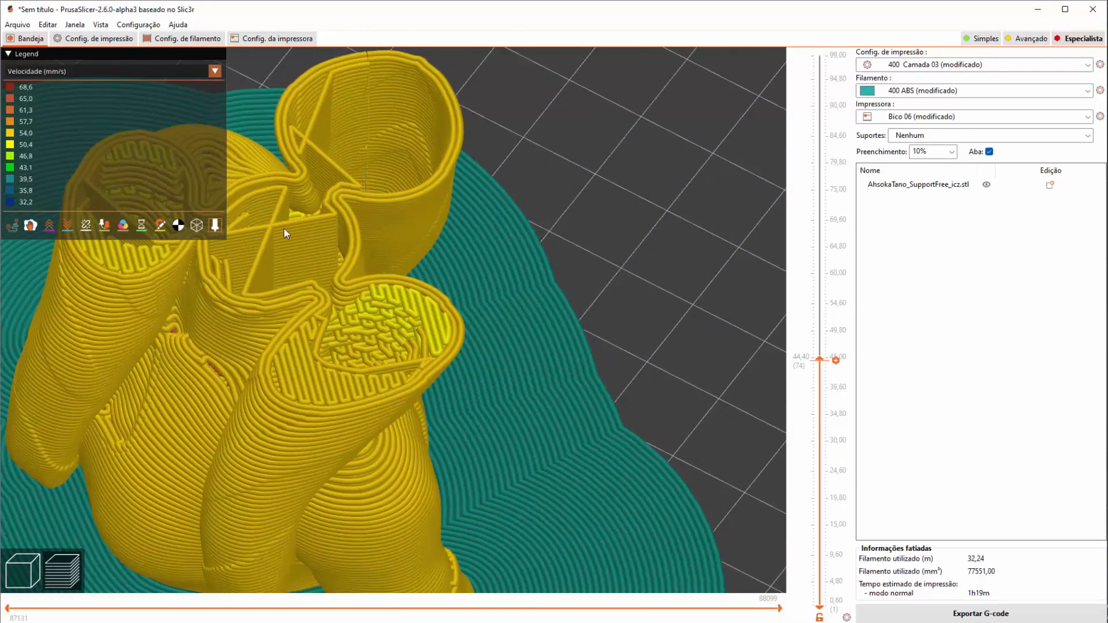
{"action": "scroll", "coordinate": [398, 271], "scroll_direction": "up", "scroll_amount": 6}
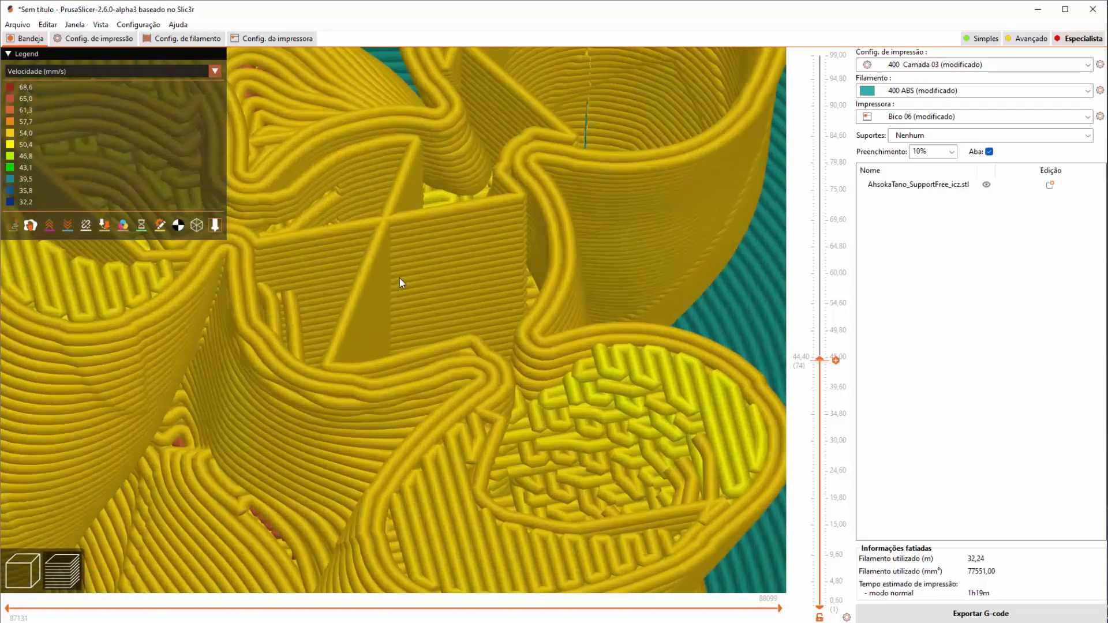
{"action": "scroll", "coordinate": [399, 278], "scroll_direction": "up", "scroll_amount": 3}
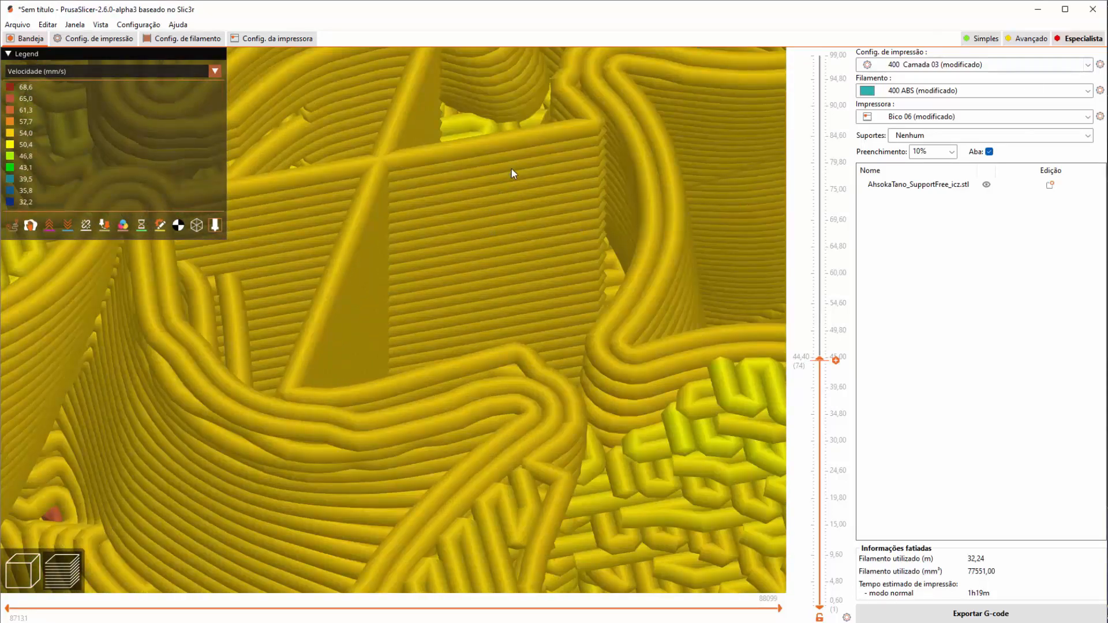
{"action": "mouse_move", "coordinate": [510, 163]}
{"action": "left_mouse_down"}
{"action": "mouse_move", "coordinate": [297, 283]}
{"action": "mouse_move", "coordinate": [487, 195]}
{"action": "left_mouse_up"}
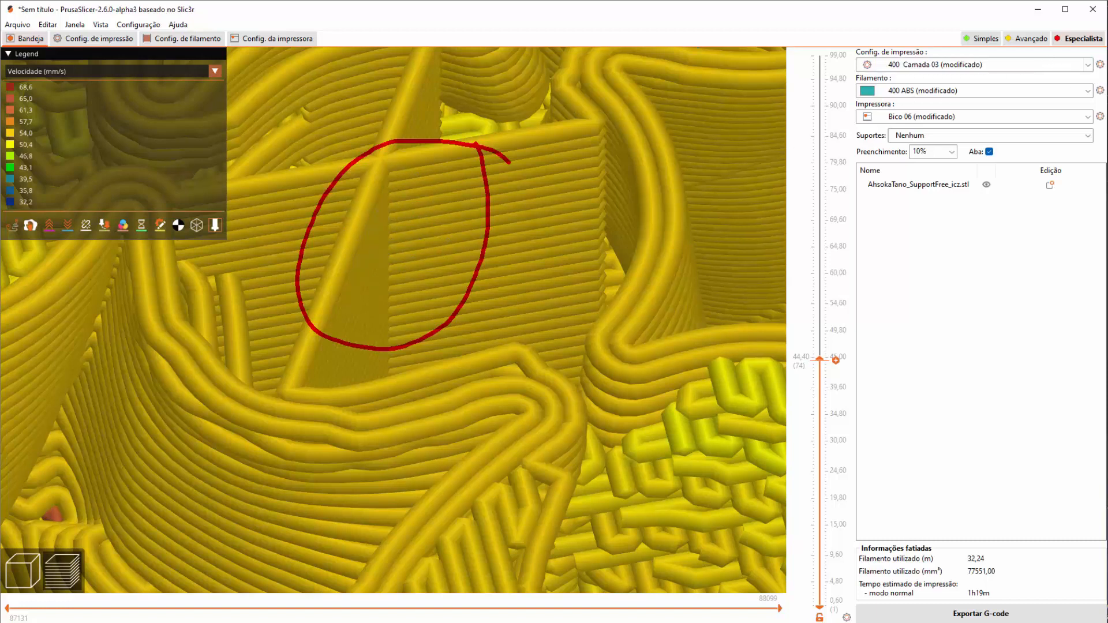
{"action": "key", "text": "Escape"}
{"action": "scroll", "coordinate": [587, 240], "scroll_direction": "down", "scroll_amount": 8}
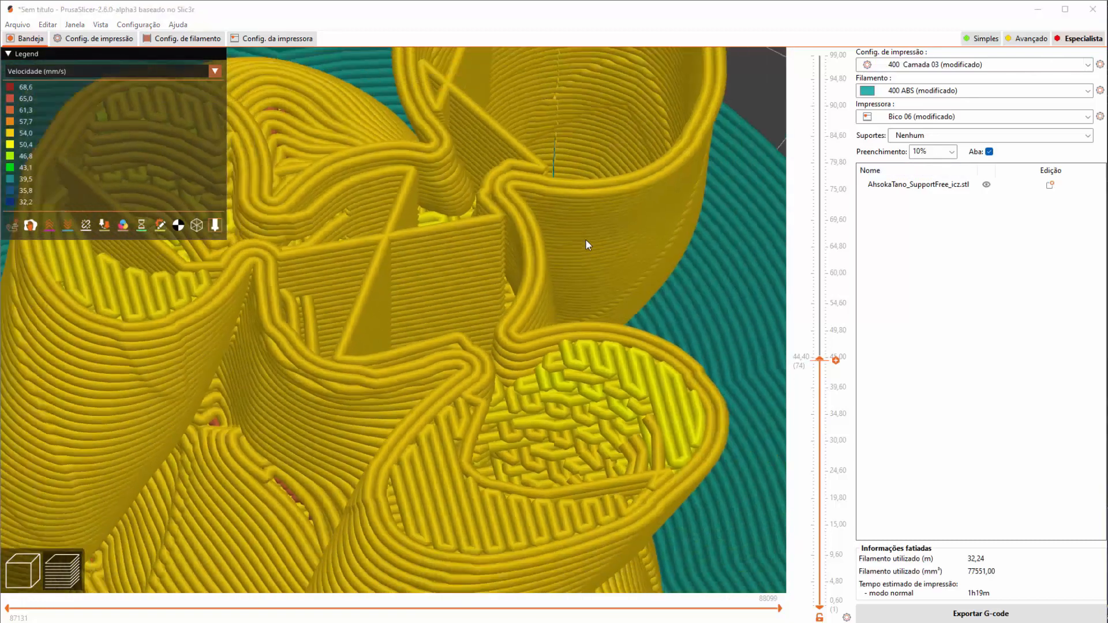
{"action": "left_click_drag", "start_coordinate": [515, 281], "coordinate": [545, 268]}
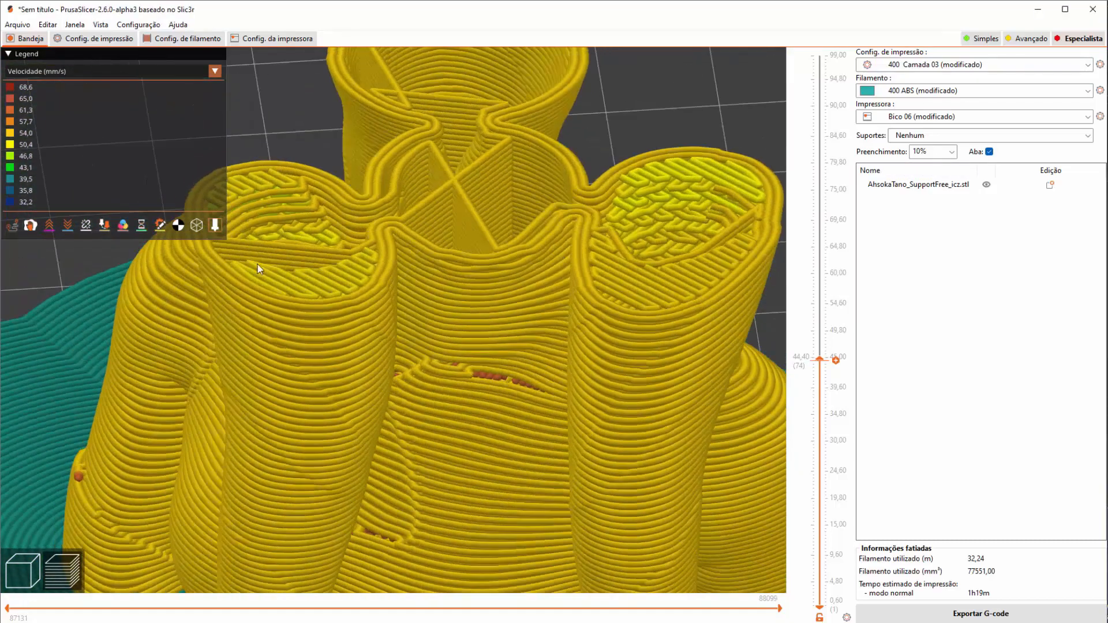
{"action": "left_click_drag", "start_coordinate": [258, 264], "coordinate": [263, 270]}
Set the extruder's nozzle diameter to 1.2 mm and the print profile's layer height to 1 mm.
{"action": "left_click", "coordinate": [271, 38]}
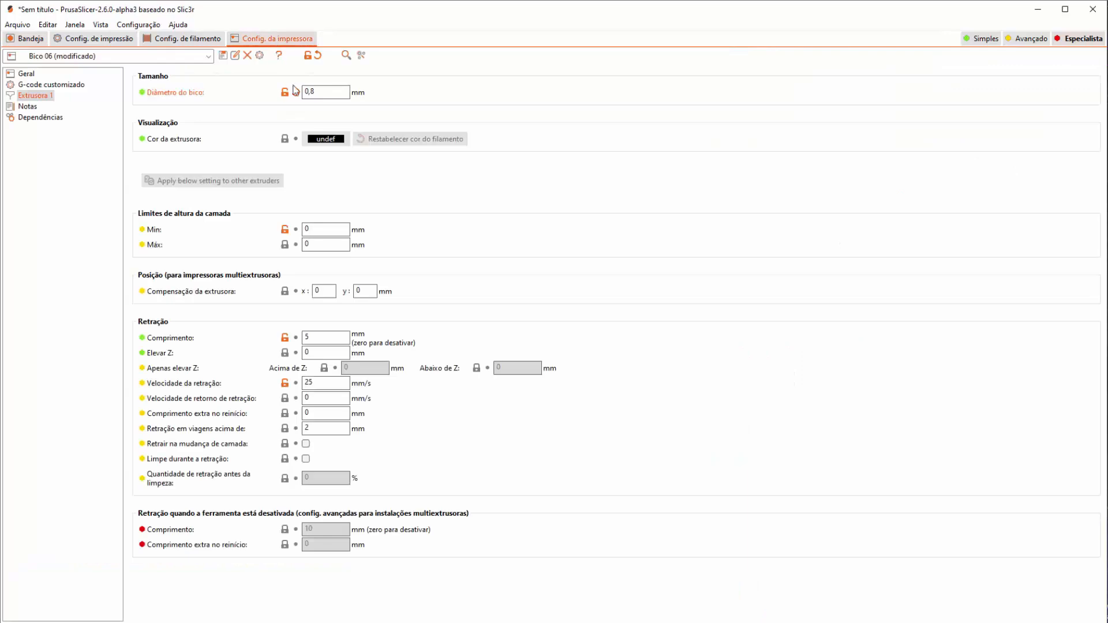
{"action": "double_click", "coordinate": [322, 92]}
{"action": "type", "text": "1,2"}
{"action": "left_click", "coordinate": [95, 39]}
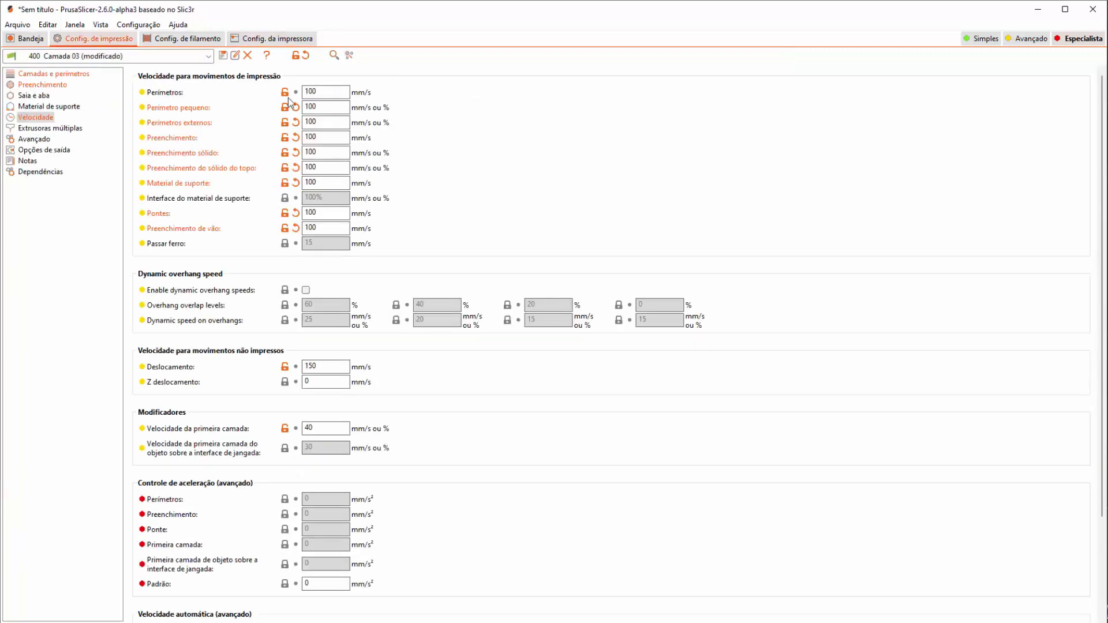
{"action": "left_click", "coordinate": [62, 73]}
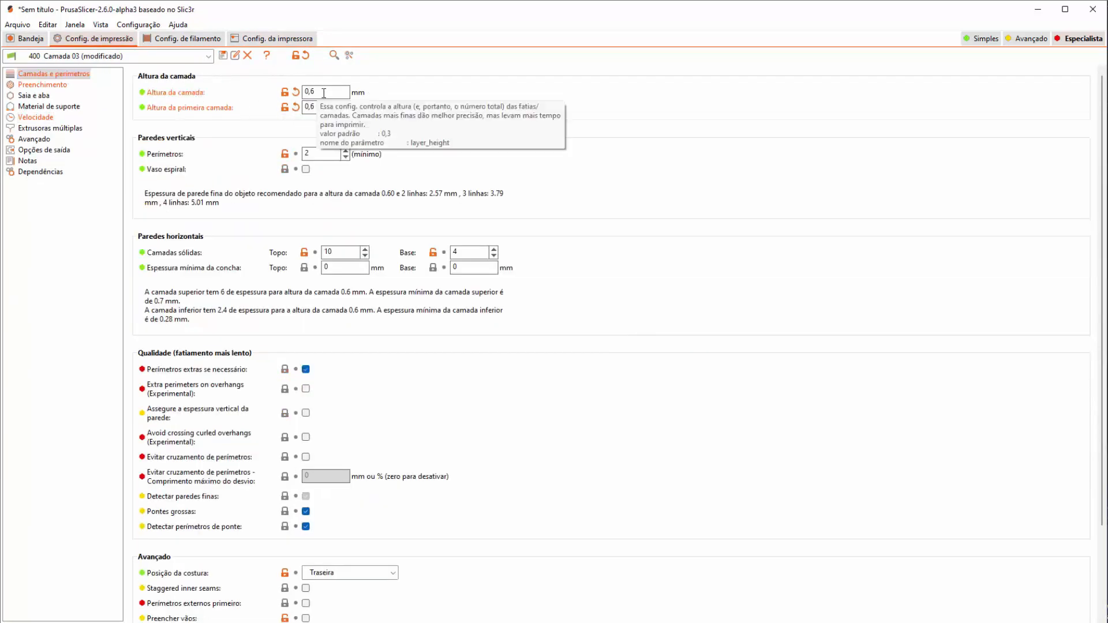
{"action": "left_click", "coordinate": [304, 91]}
{"action": "key", "text": "BackSpace"}
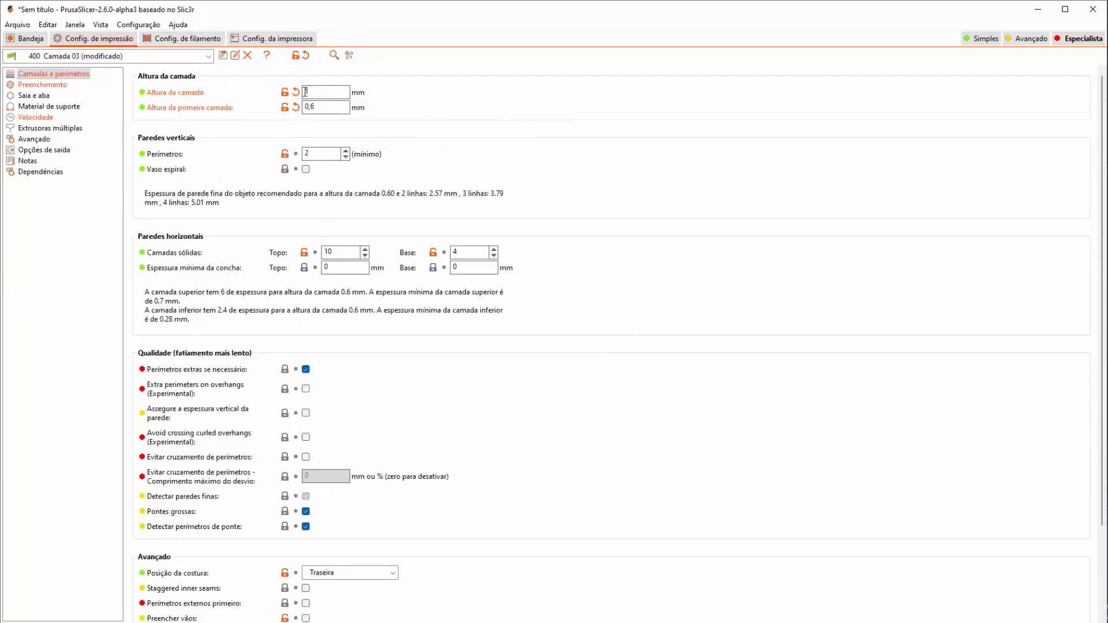
Scale the bust proportionally to 150 mm in X and slice it to preview the speeds.
{"action": "left_click", "coordinate": [30, 38]}
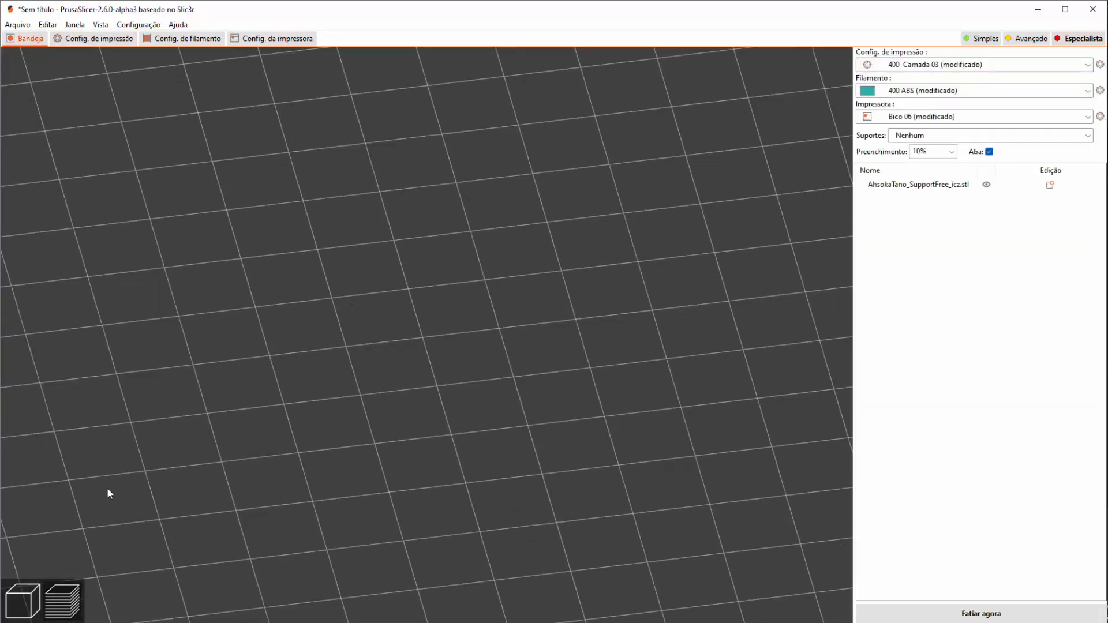
{"action": "left_click", "coordinate": [26, 599]}
{"action": "scroll", "coordinate": [331, 370], "scroll_direction": "down", "scroll_amount": 12}
{"action": "left_click", "coordinate": [423, 321]}
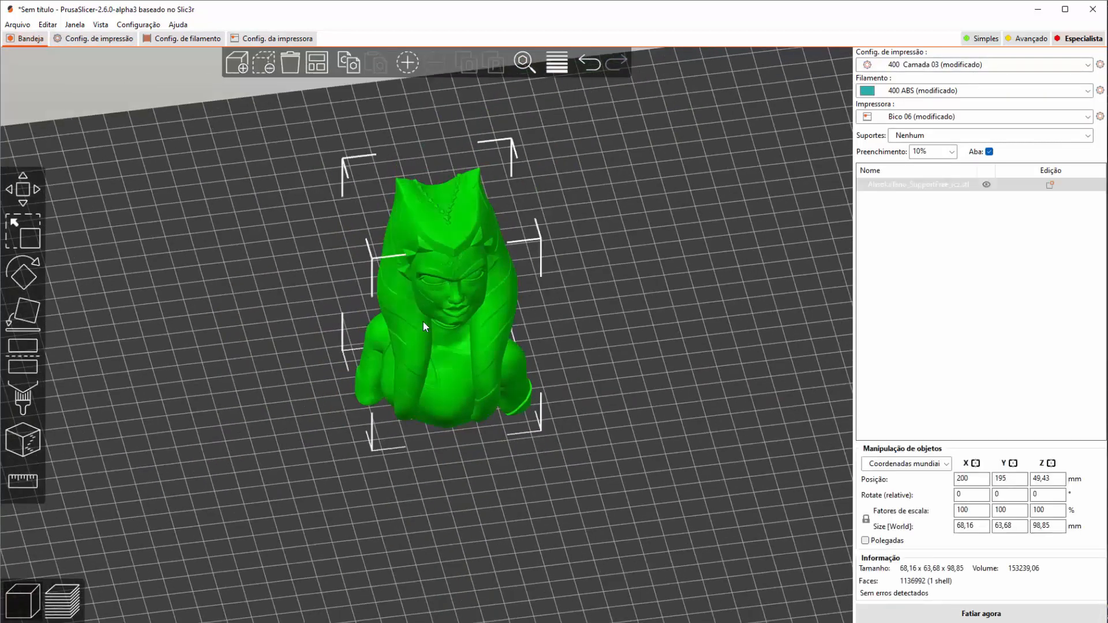
{"action": "left_click", "coordinate": [957, 526]}
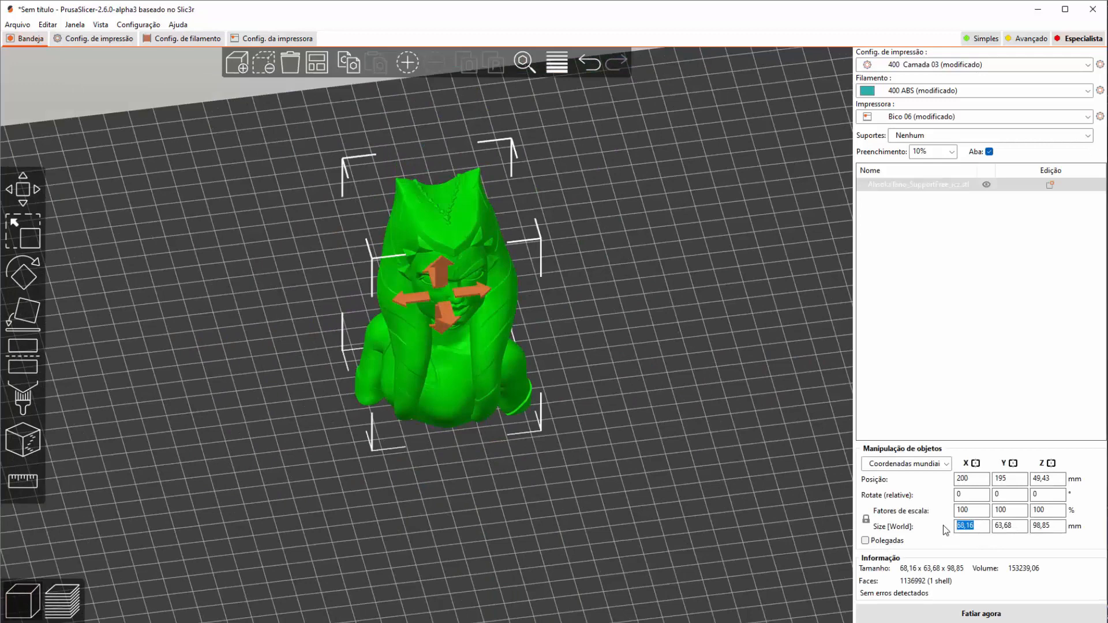
{"action": "type", "text": "150"}
{"action": "key", "text": "Return"}
{"action": "left_click", "coordinate": [982, 615]}
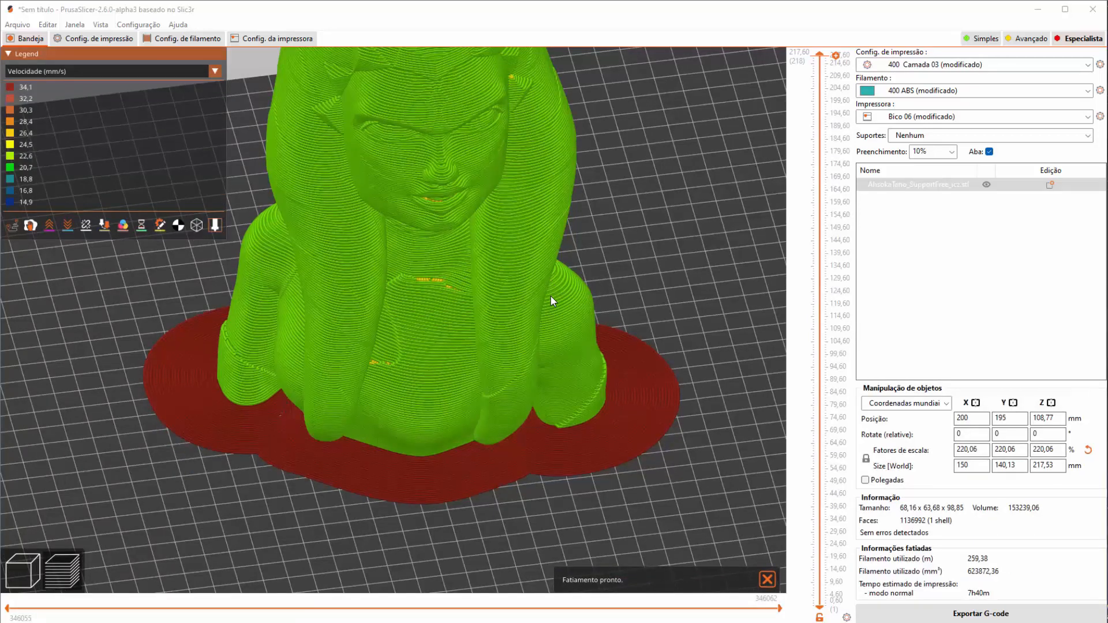
{"action": "scroll", "coordinate": [557, 261], "scroll_direction": "down", "scroll_amount": 2}
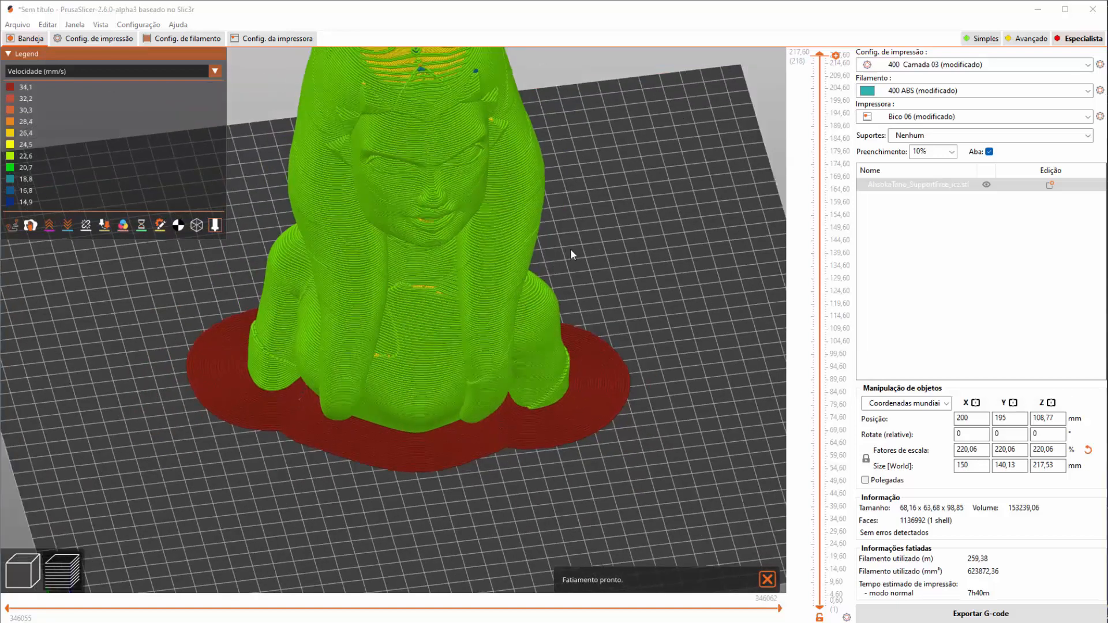
Review the sliced bust's speed preview, then check the extruder's nozzle diameter and the print profile's layer height settings.
{"action": "middle_click_drag", "start_coordinate": [571, 248], "coordinate": [573, 321]}
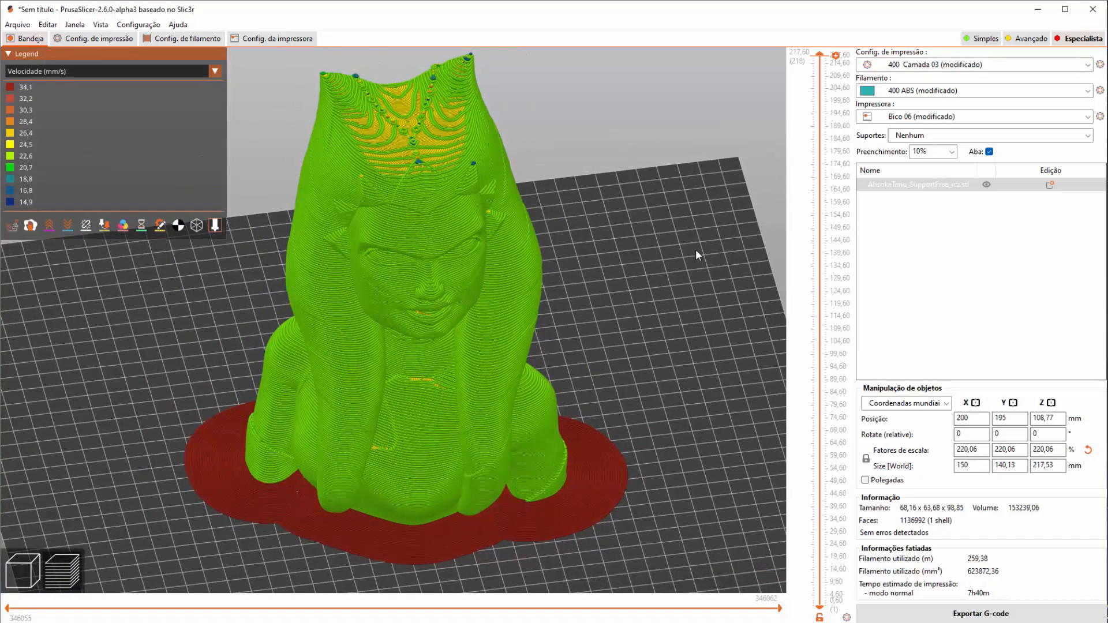
{"action": "left_click_drag", "start_coordinate": [671, 293], "coordinate": [596, 264]}
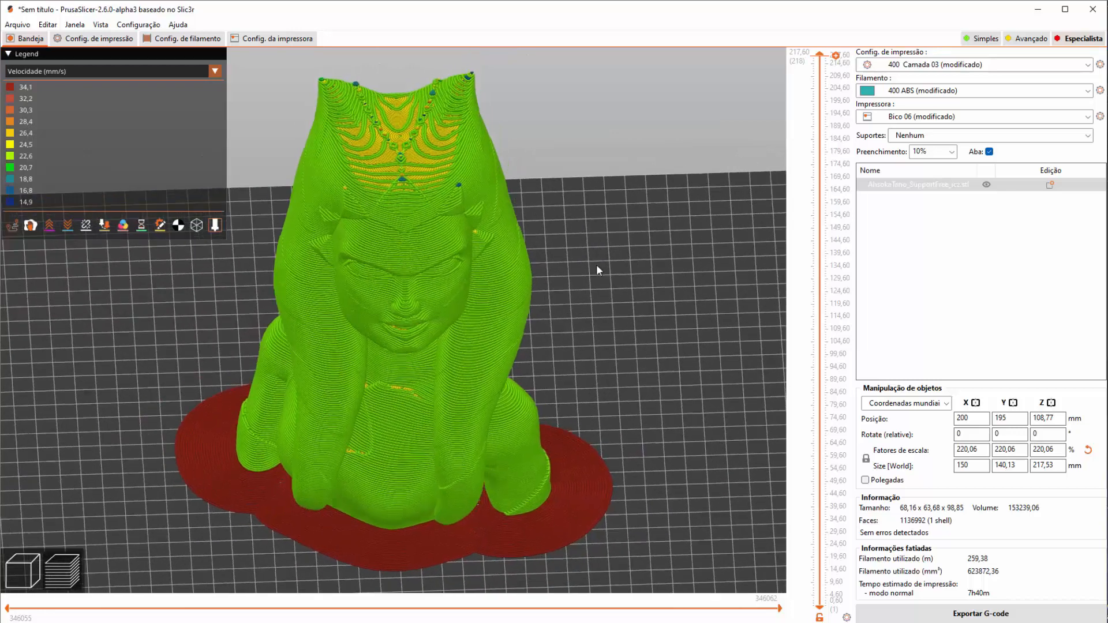
{"action": "left_click", "coordinate": [262, 36]}
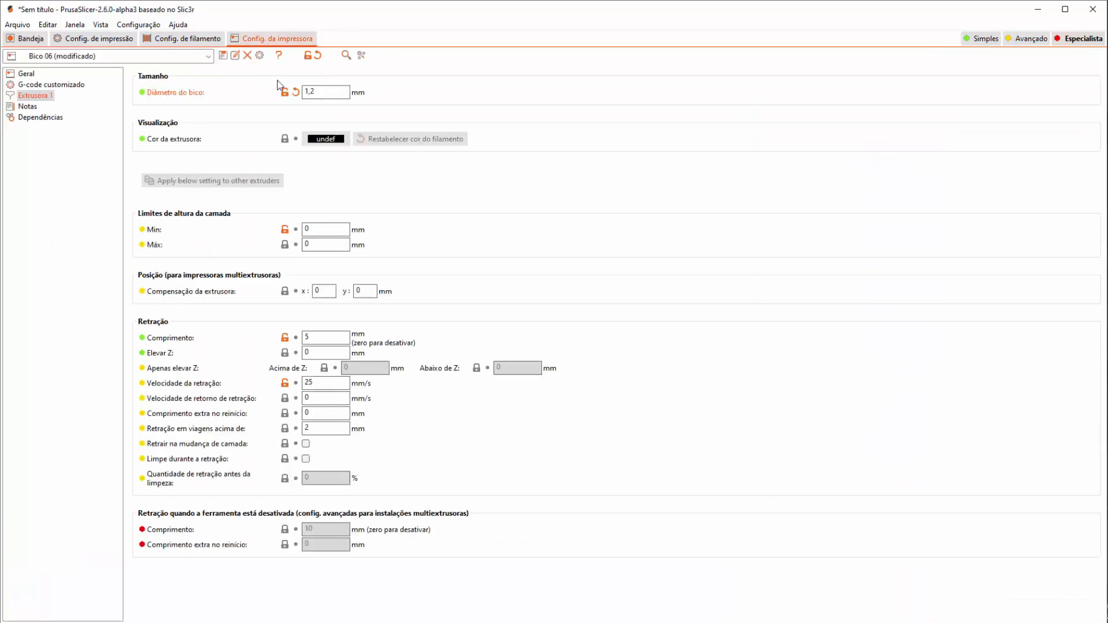
{"action": "left_click", "coordinate": [100, 42]}
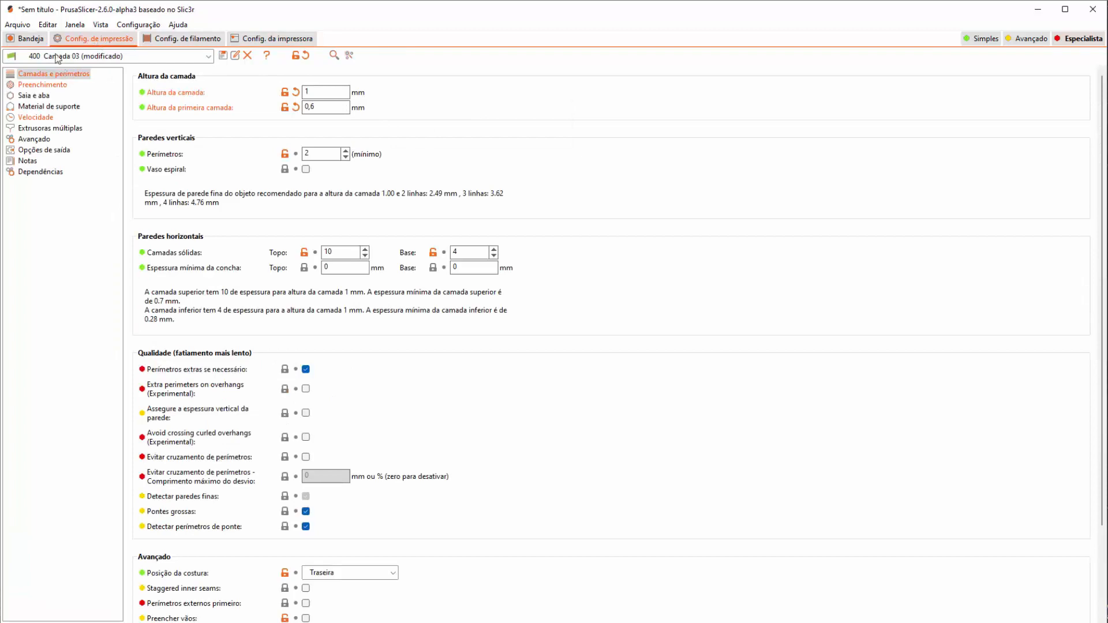
{"action": "left_click", "coordinate": [38, 40]}
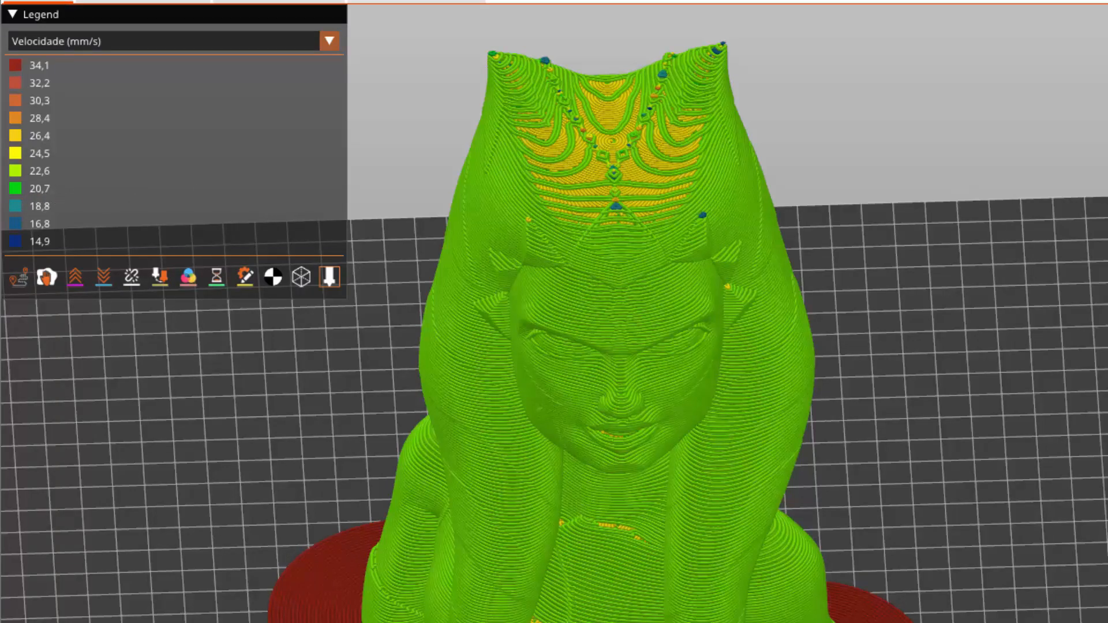
Hide the topmost layers in the speed preview and inspect the exposed surfaces at the top of the bust's head.
{"action": "left_click_drag", "start_coordinate": [1105, 35], "coordinate": [1105, 58]}
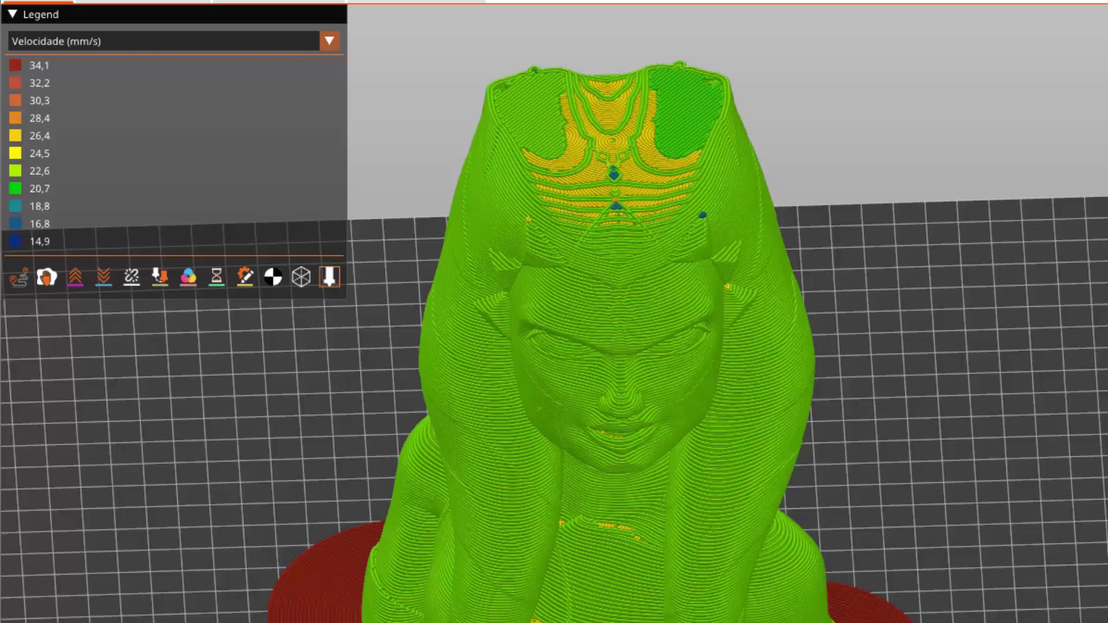
{"action": "left_click_drag", "start_coordinate": [1105, 57], "coordinate": [1105, 34]}
{"action": "scroll", "coordinate": [804, 346], "scroll_direction": "down", "scroll_amount": 2}
{"action": "left_click_drag", "start_coordinate": [860, 381], "coordinate": [864, 377]}
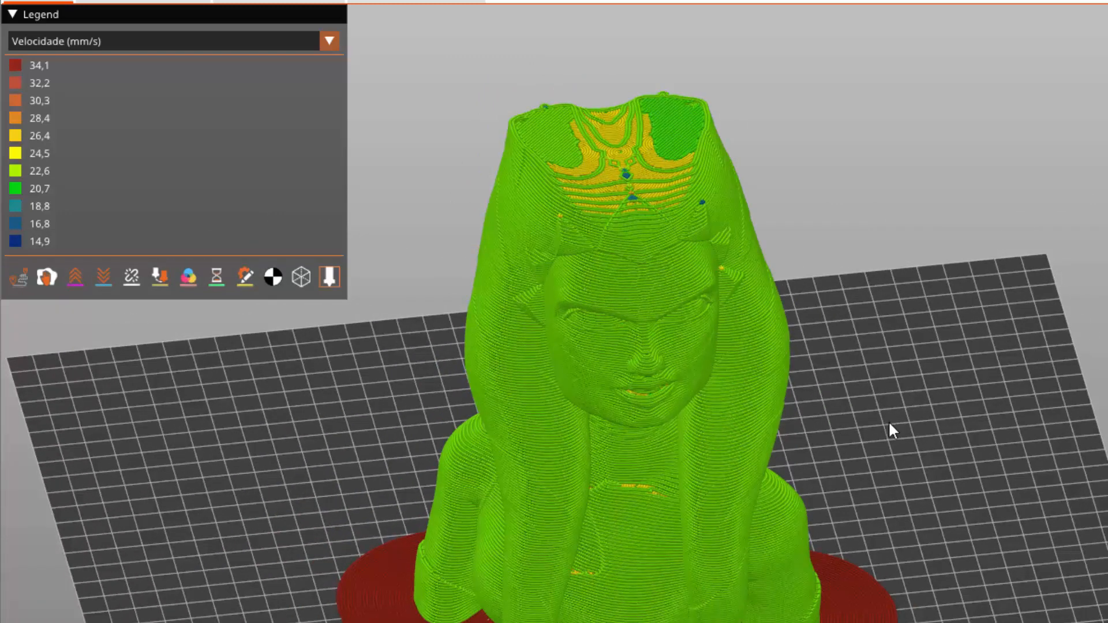
{"action": "left_click_drag", "start_coordinate": [892, 428], "coordinate": [876, 432]}
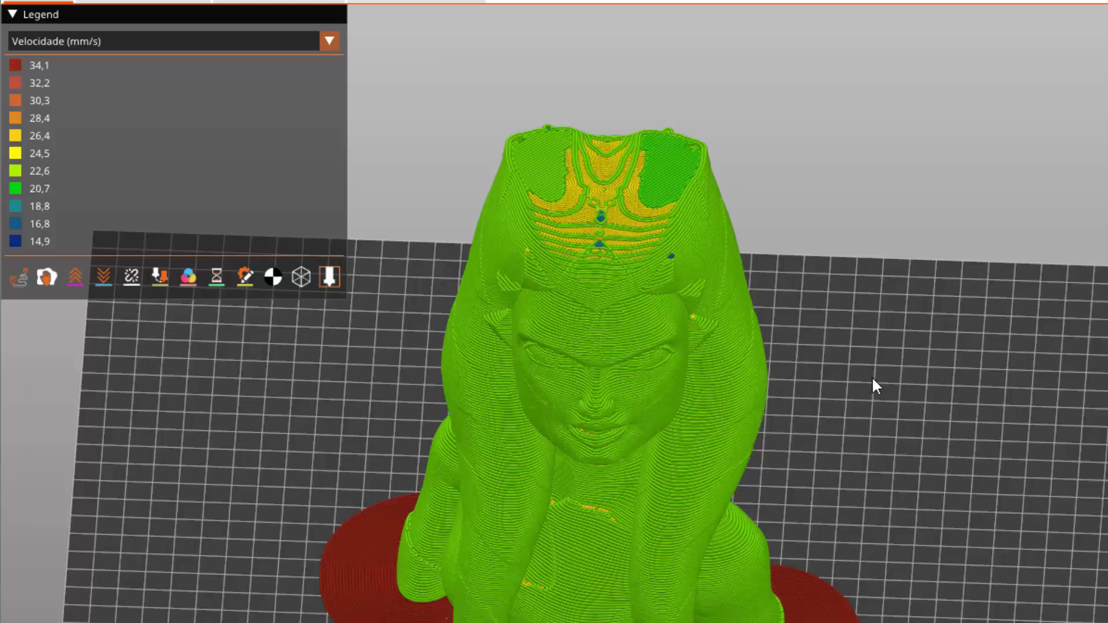
{"action": "left_click_drag", "start_coordinate": [873, 385], "coordinate": [905, 385]}
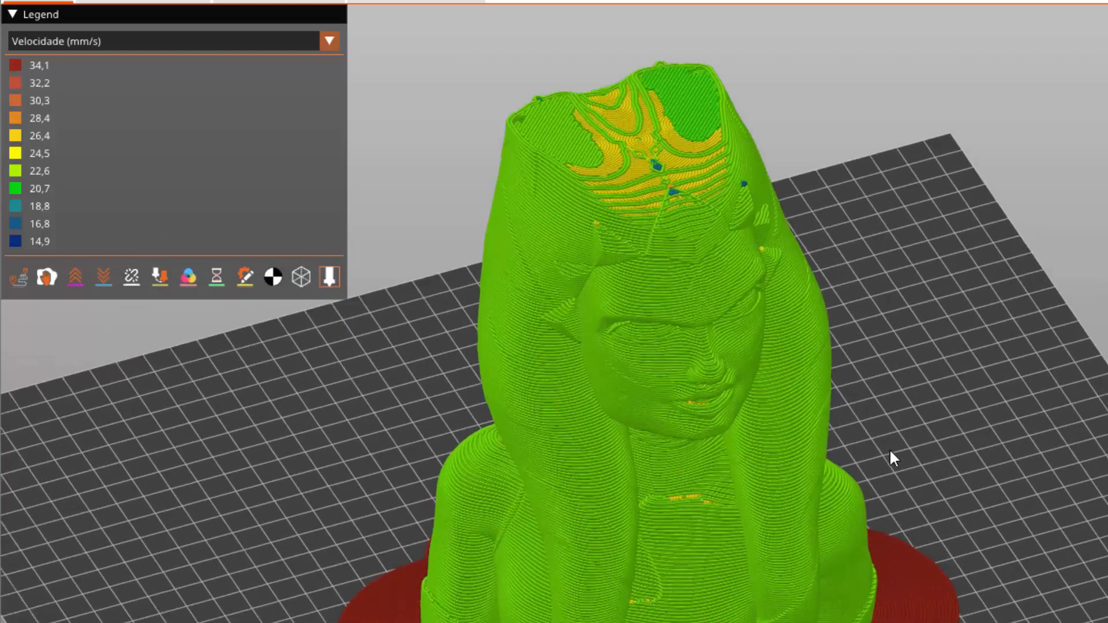
{"action": "middle_click_drag", "start_coordinate": [923, 474], "coordinate": [908, 413]}
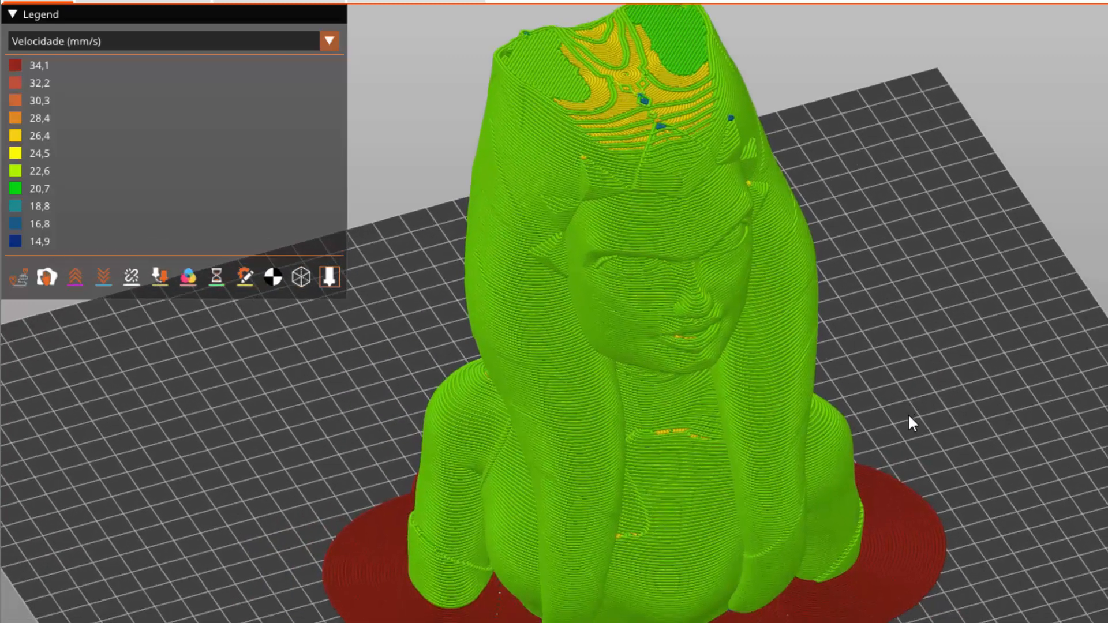
{"action": "scroll", "coordinate": [909, 417], "scroll_direction": "down", "scroll_amount": 1}
{"action": "left_click_drag", "start_coordinate": [914, 417], "coordinate": [897, 421]}
{"action": "scroll", "coordinate": [891, 435], "scroll_direction": "up", "scroll_amount": 2}
{"action": "left_click_drag", "start_coordinate": [899, 461], "coordinate": [902, 461]}
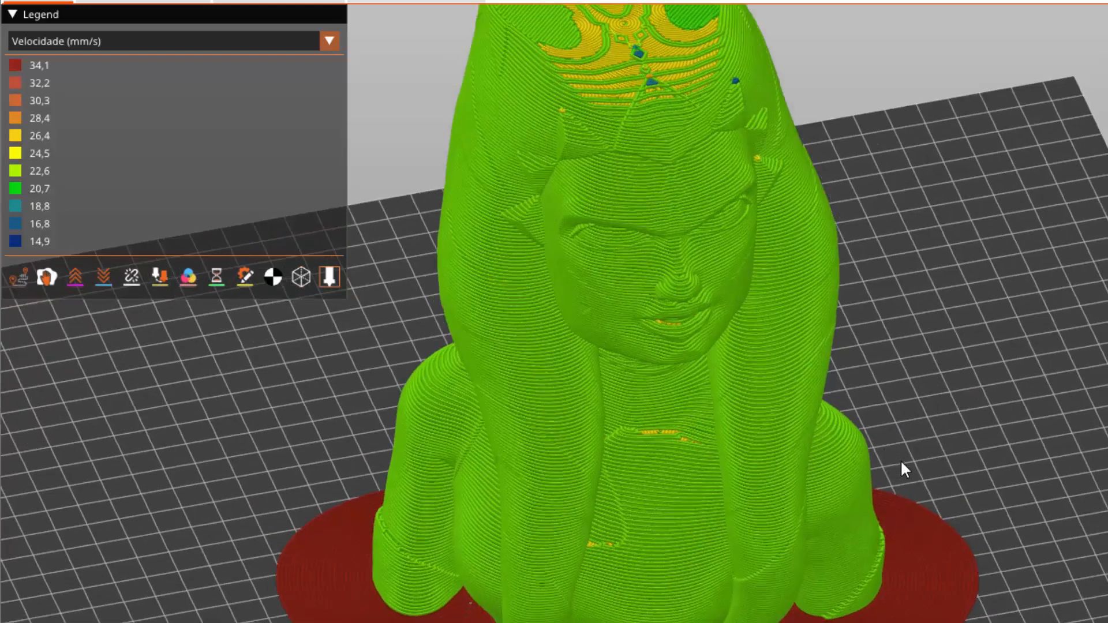
{"action": "scroll", "coordinate": [950, 442], "scroll_direction": "down", "scroll_amount": 3}
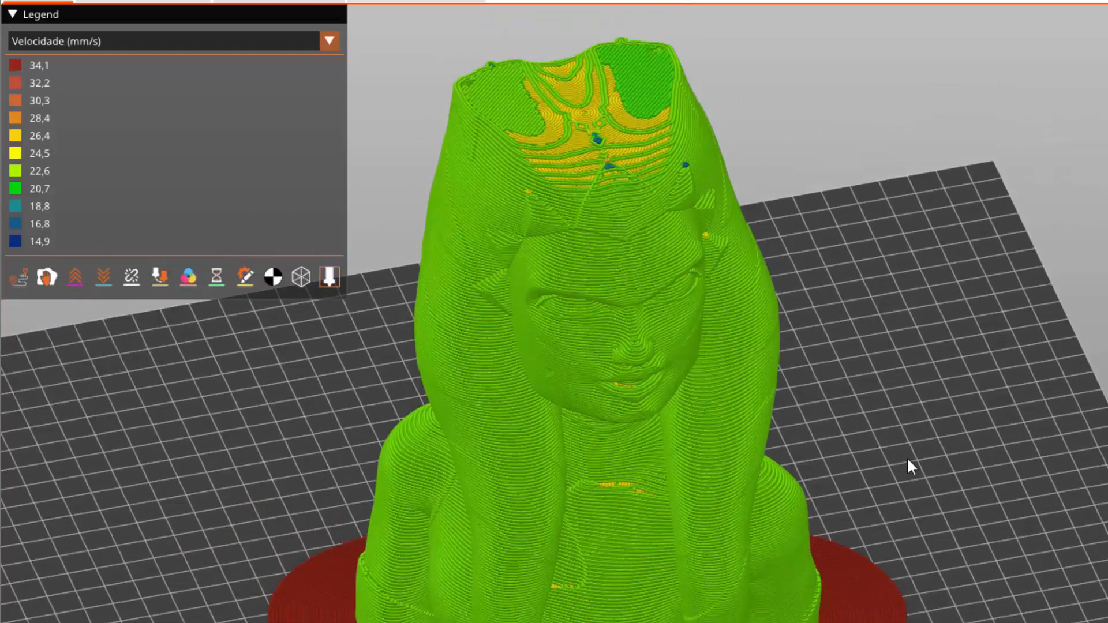
{"action": "middle_click_drag", "start_coordinate": [908, 464], "coordinate": [1032, 448]}
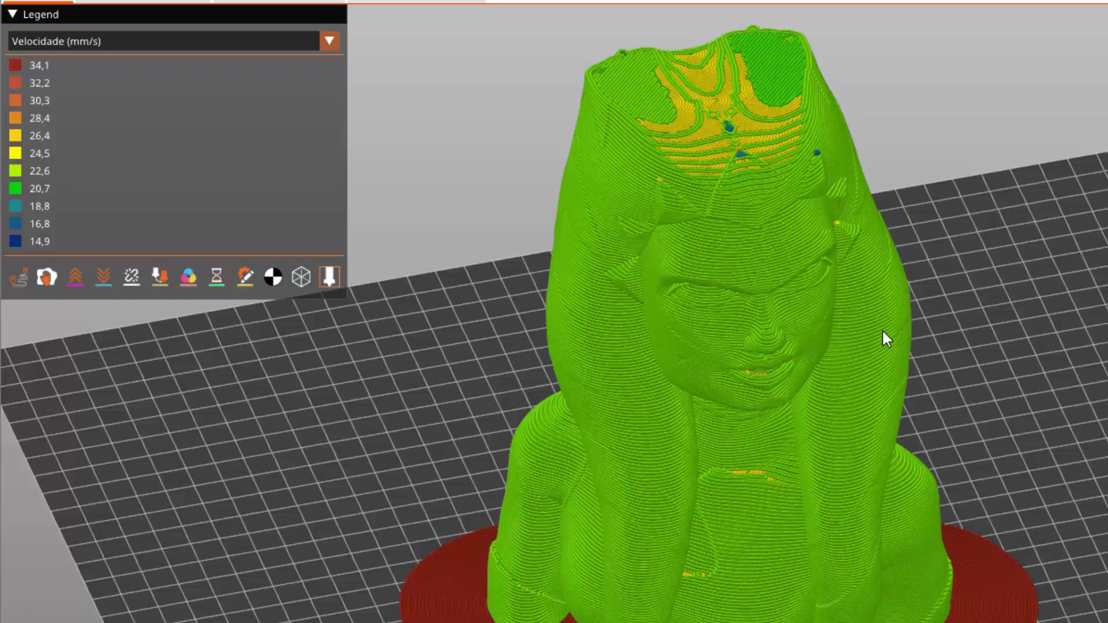
{"action": "left_click_drag", "start_coordinate": [932, 331], "coordinate": [930, 329]}
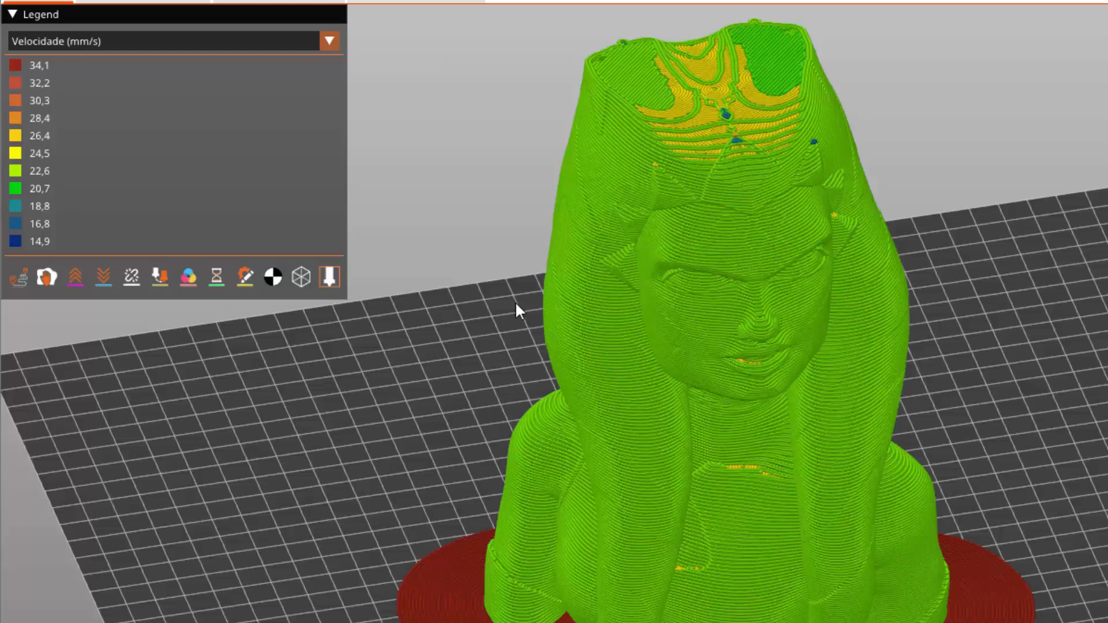
{"action": "left_click_drag", "start_coordinate": [473, 381], "coordinate": [502, 388]}
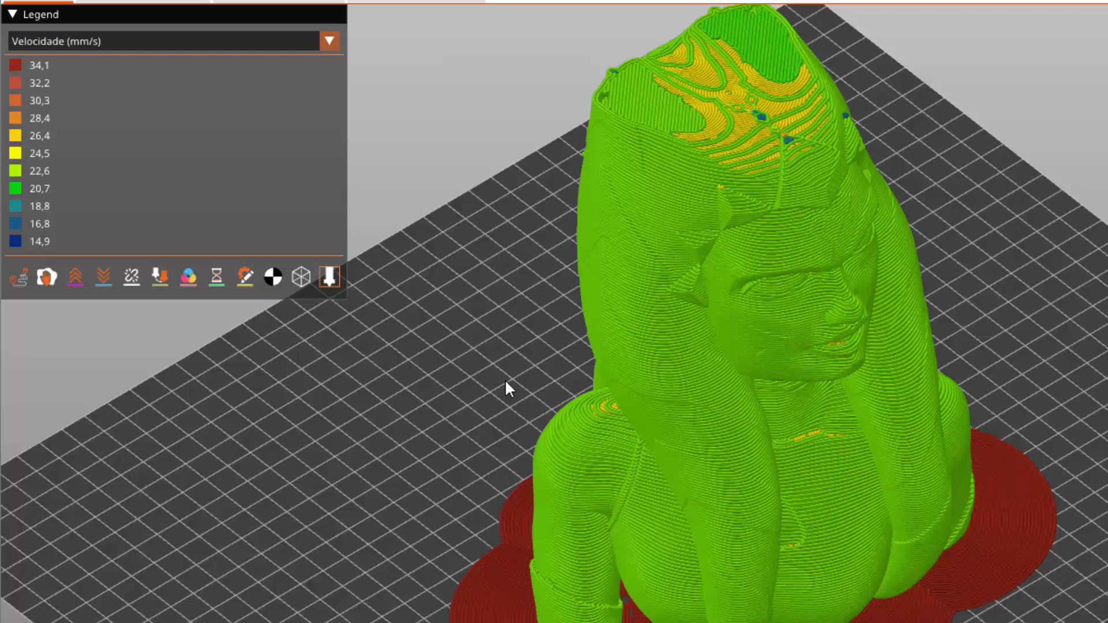
{"action": "mouse_move", "coordinate": [1095, 560]}
{"action": "left_mouse_down"}
{"action": "mouse_move", "coordinate": [1072, 555]}
{"action": "mouse_move", "coordinate": [1095, 548]}
{"action": "left_mouse_up"}
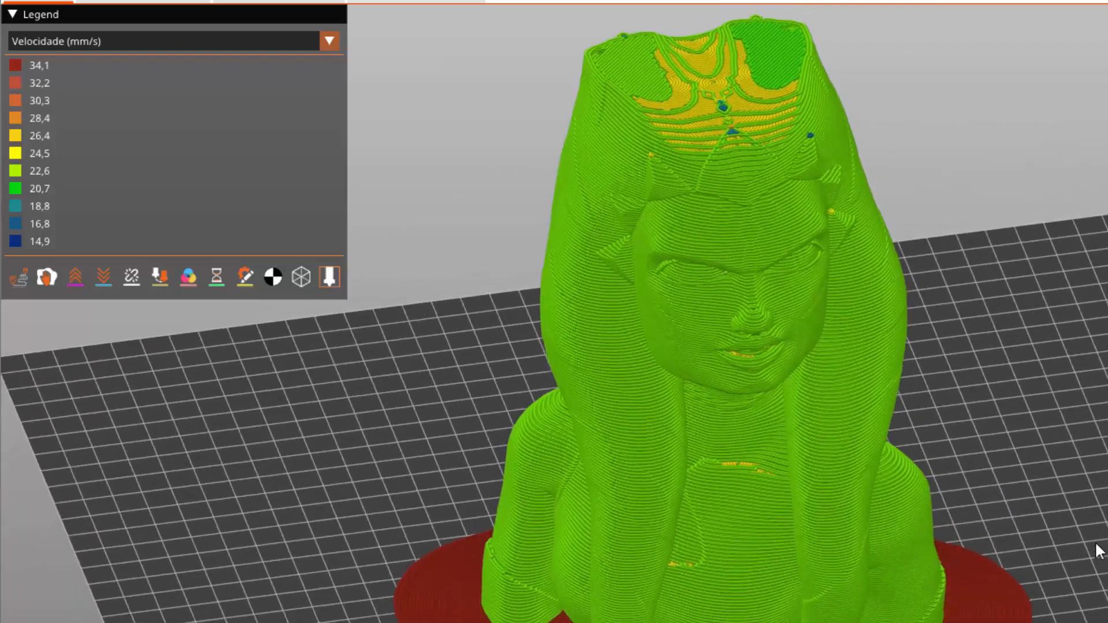